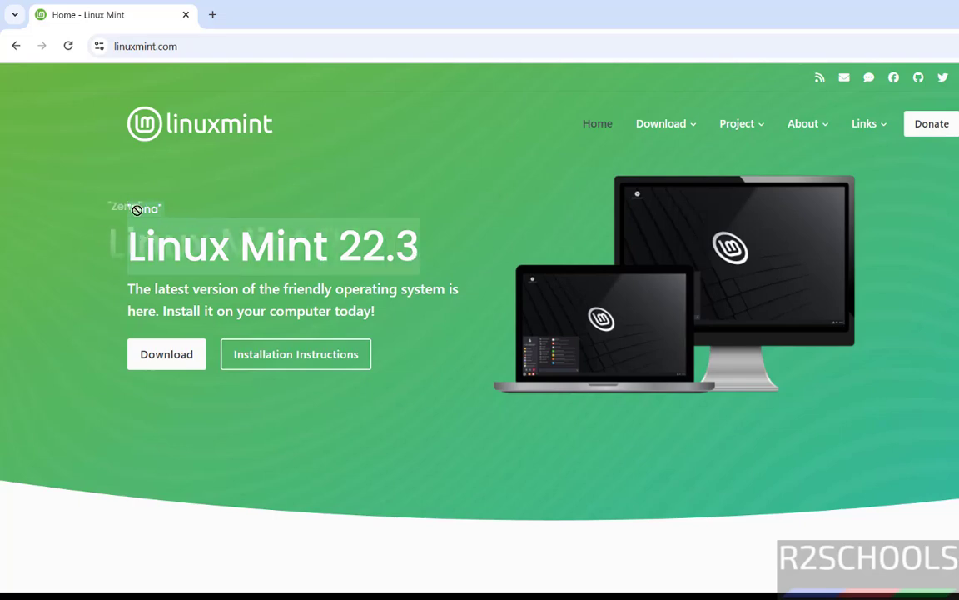
# Go to the Linux Mint download page and pick the Cinnamon Edition.
pyautogui.moveTo(666, 124)
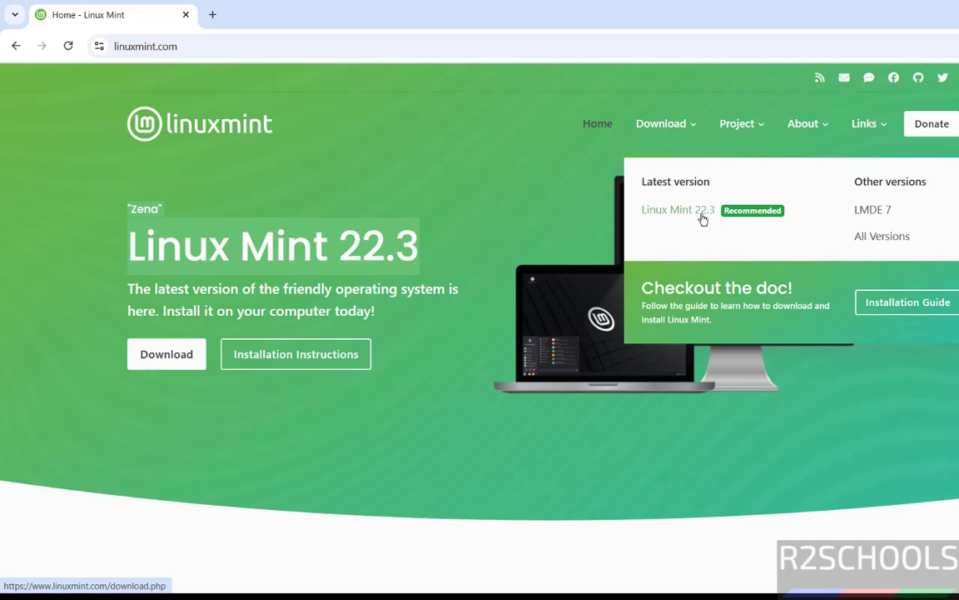
pyautogui.click(170, 356)
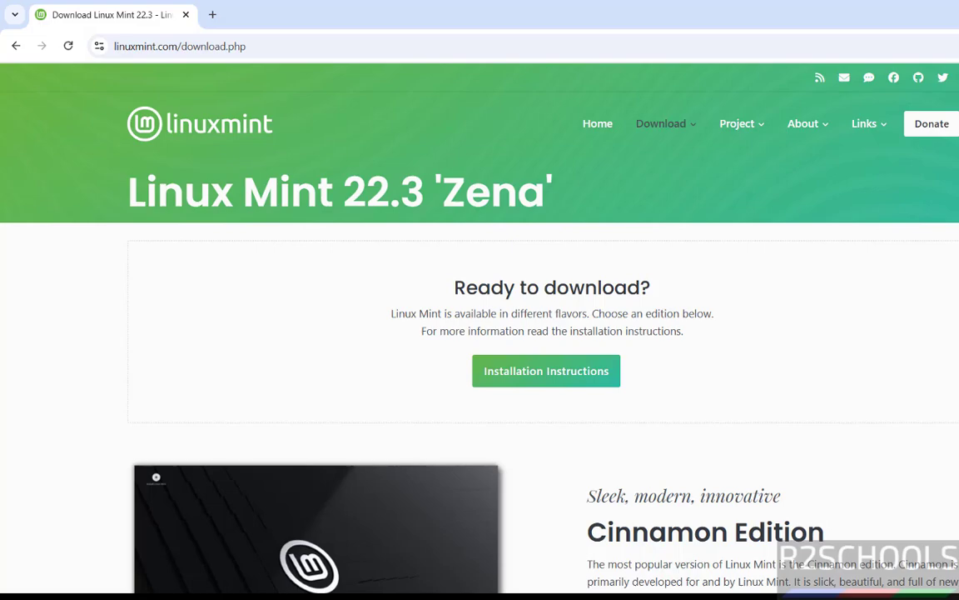
pyautogui.scroll(-6, 480, 333)
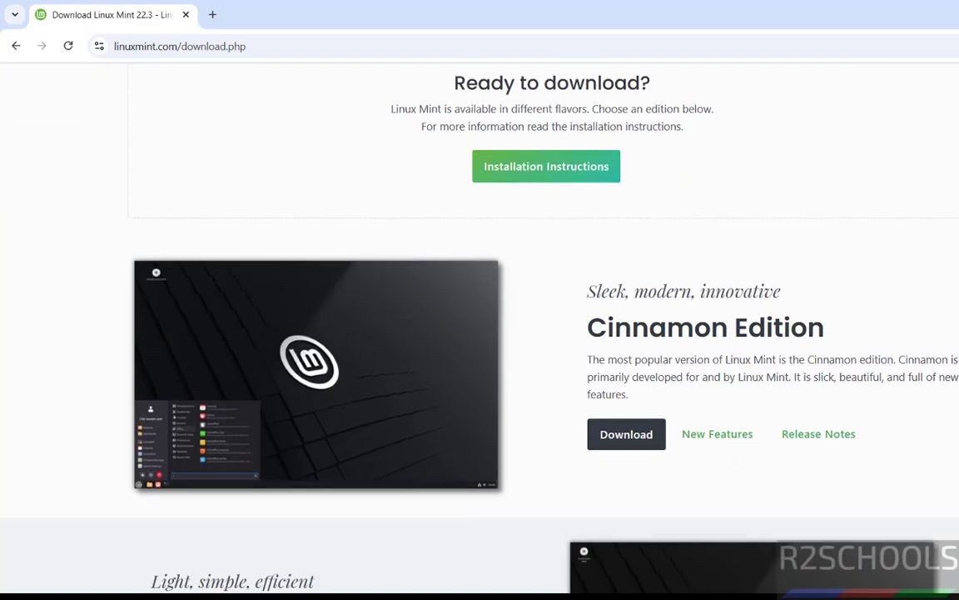
pyautogui.scroll(-3, 479, 333)
pyautogui.scroll(6, 479, 333)
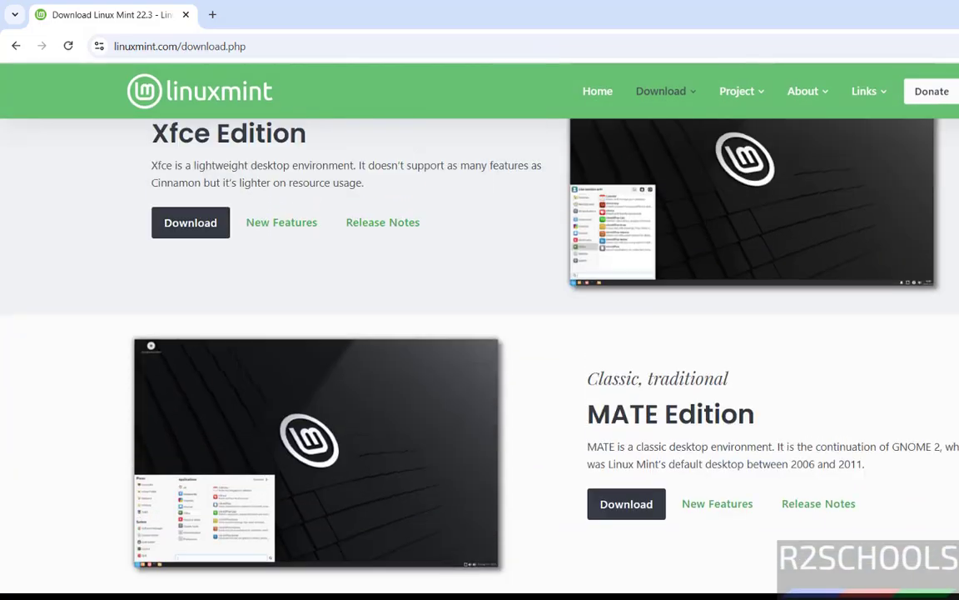
pyautogui.scroll(1, 479, 333)
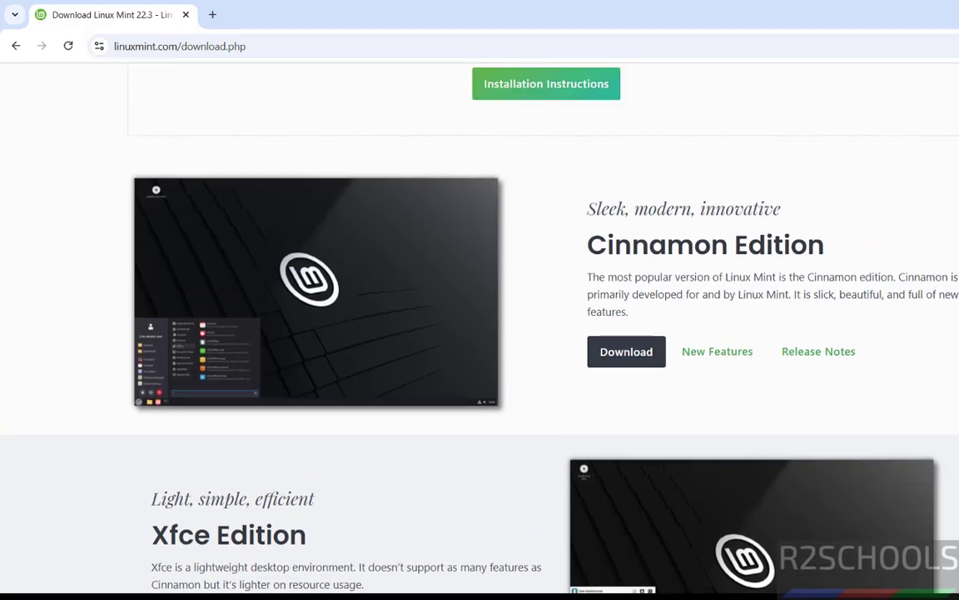
pyautogui.scroll(-1, 479, 333)
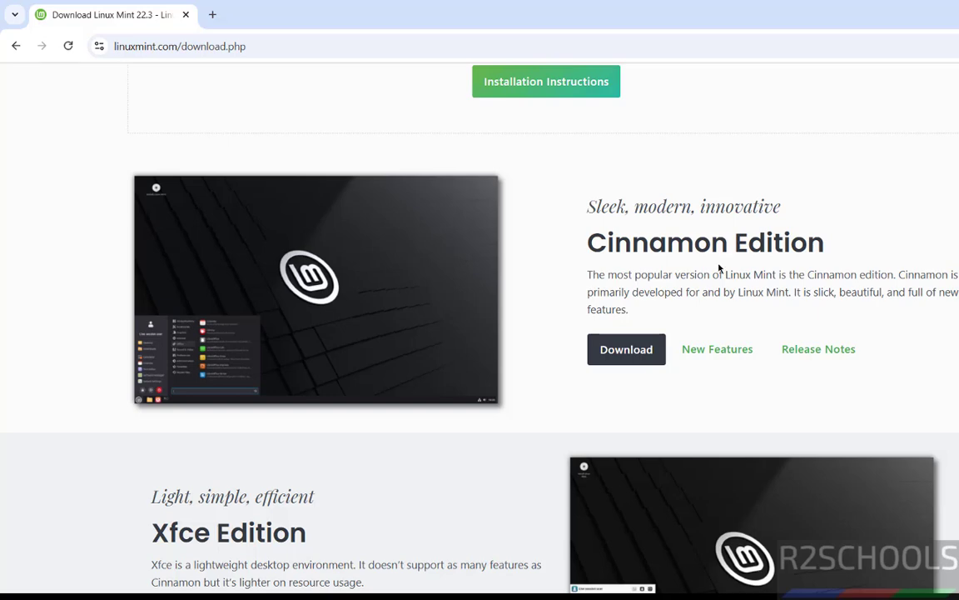
pyautogui.click(626, 349)
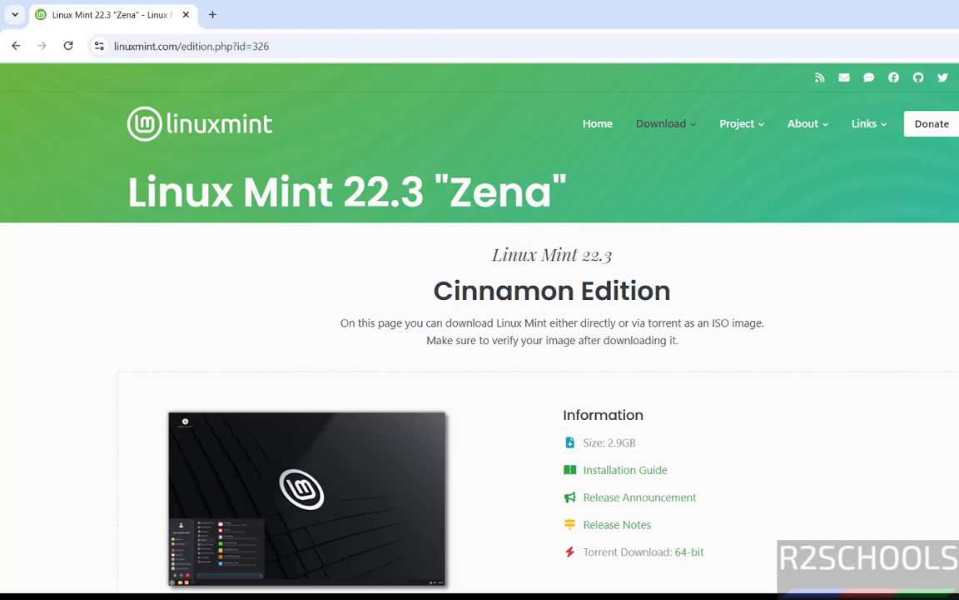
# Download the Cinnamon 64-bit ISO from the Cicku mirror and view its progress in download history.
pyautogui.scroll(-15, 480, 333)
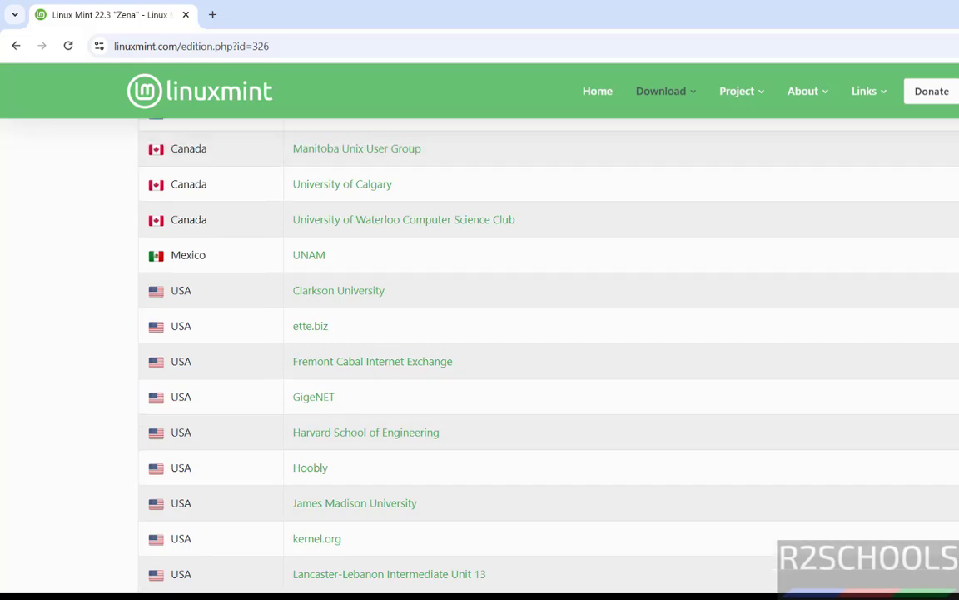
pyautogui.scroll(-5, 480, 333)
pyautogui.scroll(8, 480, 333)
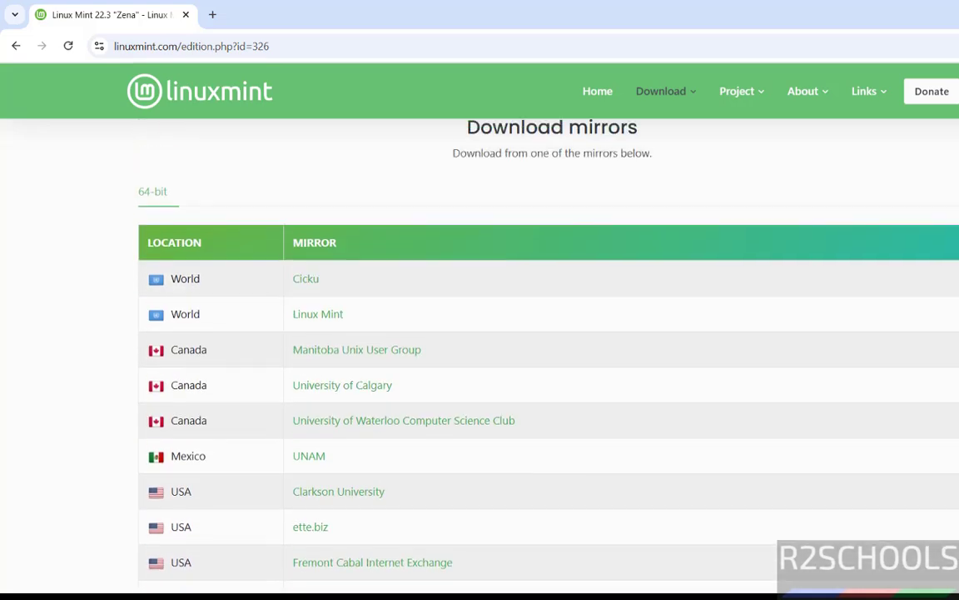
pyautogui.scroll(-1, 314, 204)
pyautogui.click(314, 204)
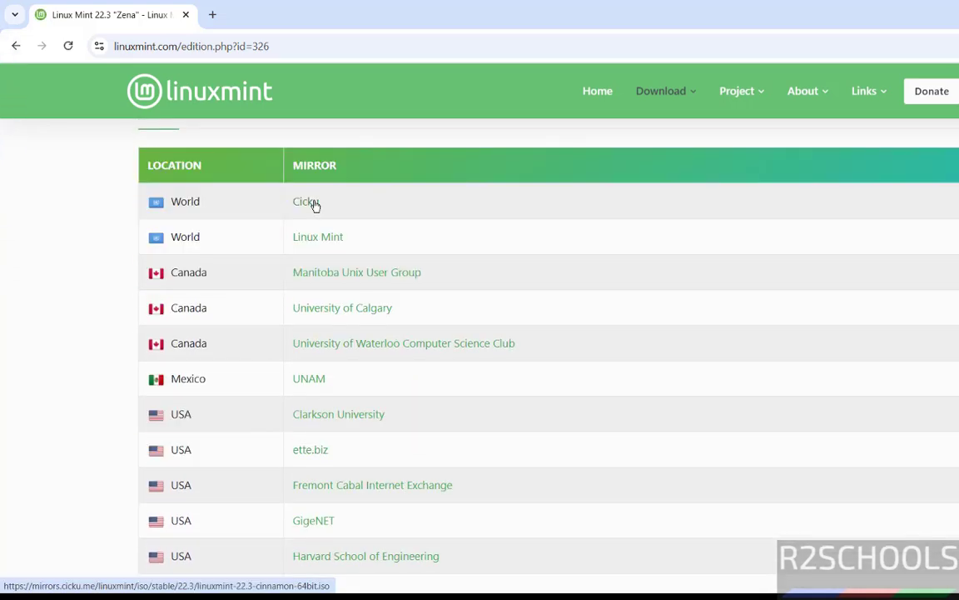
pyautogui.hotkey('ctrl', 'j')
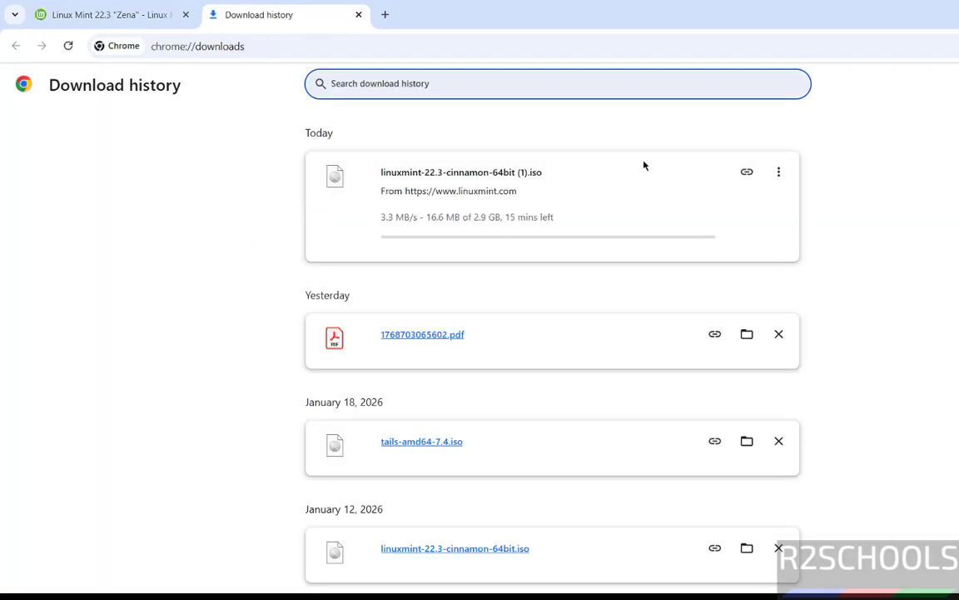
# Cancel the duplicate linuxmint-22.3-cinnamon-64bit (1).iso download and remove it from Chrome's history.
pyautogui.click(789, 179)
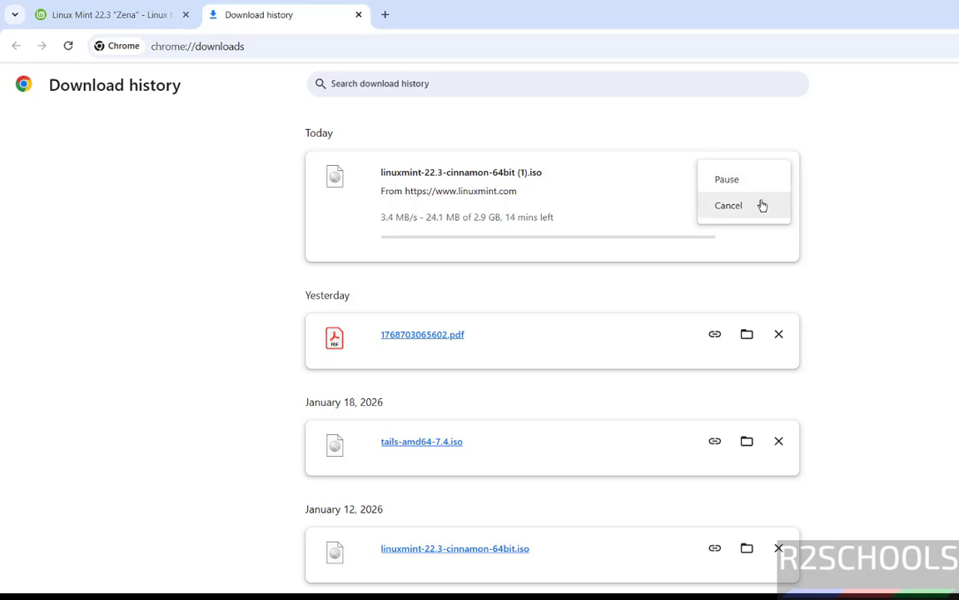
pyautogui.click(759, 203)
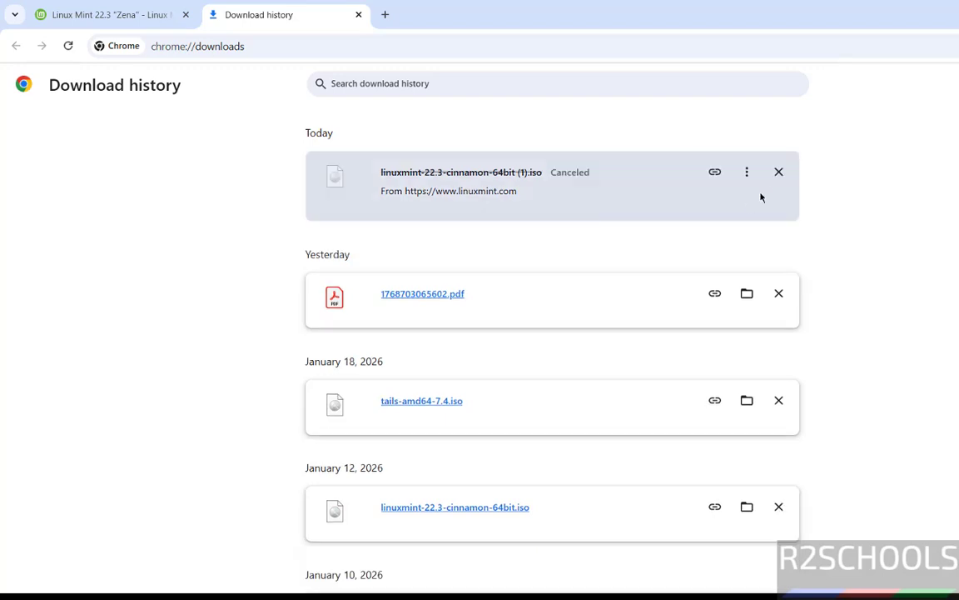
pyautogui.click(778, 174)
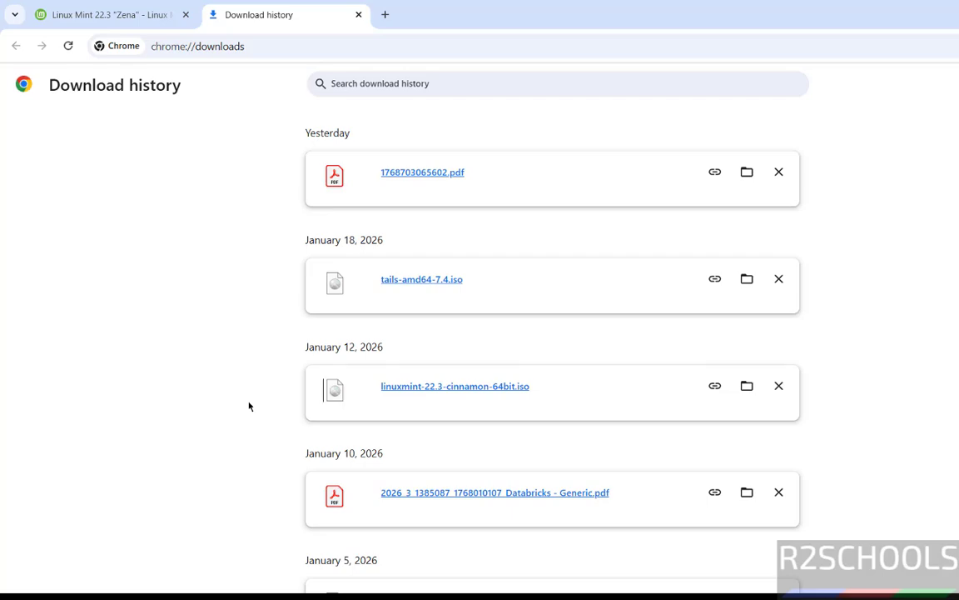
pyautogui.press('super')
# Launch VMware Workstation Pro and start a Typical new virtual machine.
pyautogui.write('vmw')
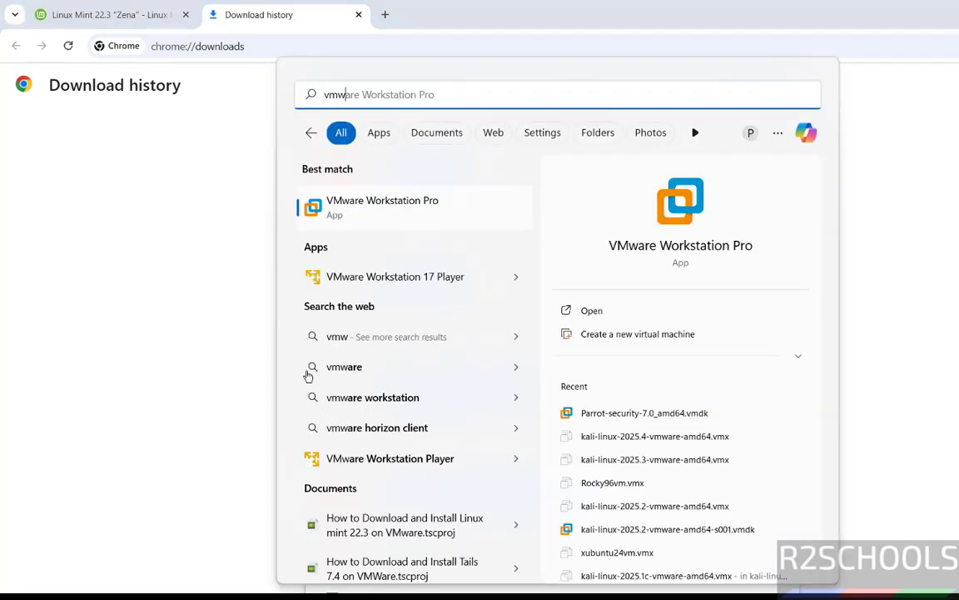
pyautogui.click(455, 212)
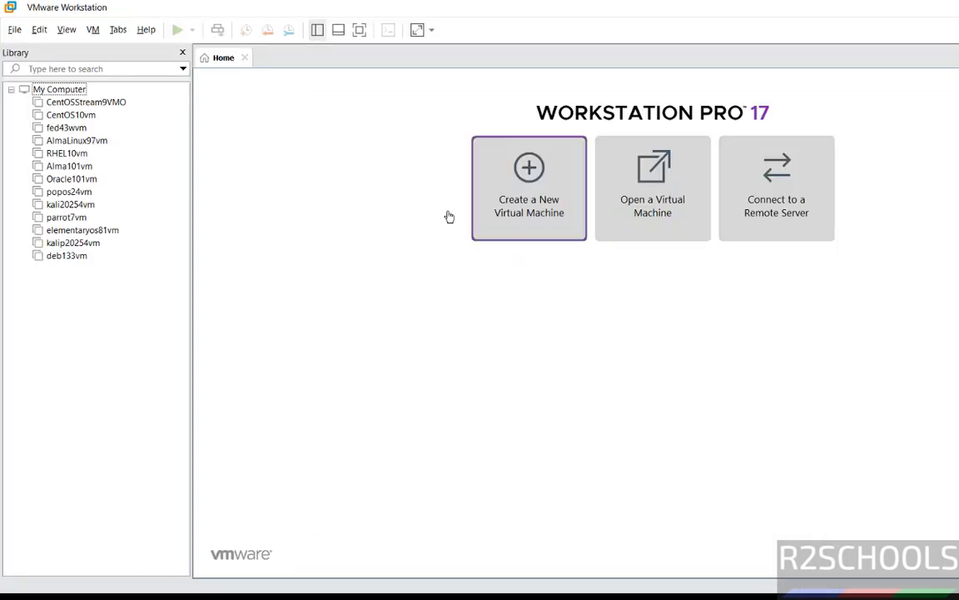
pyautogui.click(15, 29)
pyautogui.click(22, 50)
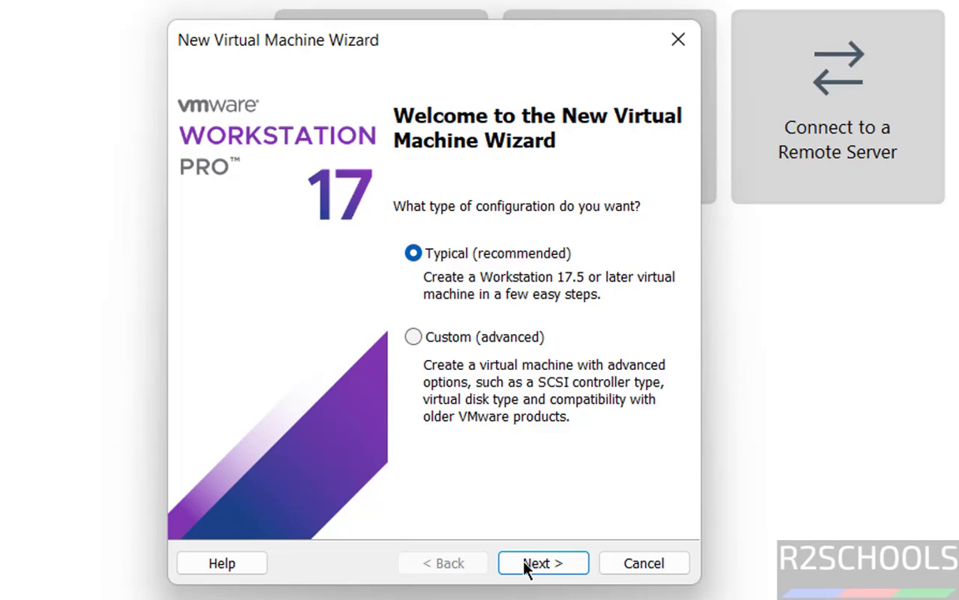
pyautogui.click(612, 434)
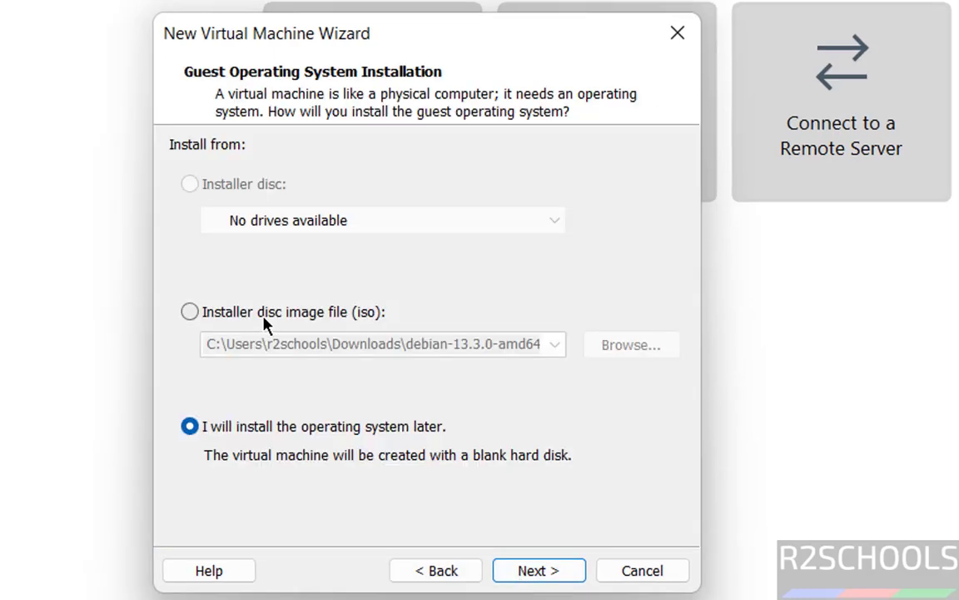
# Use linuxmint-22.3-cinnamon-64bit.iso as the installer disc image.
pyautogui.click(263, 318)
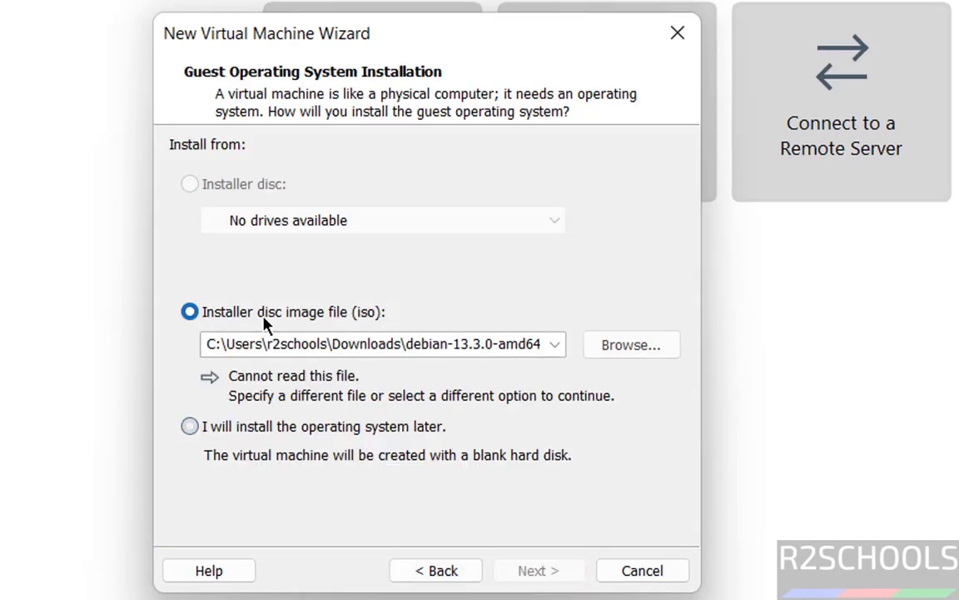
pyautogui.click(633, 345)
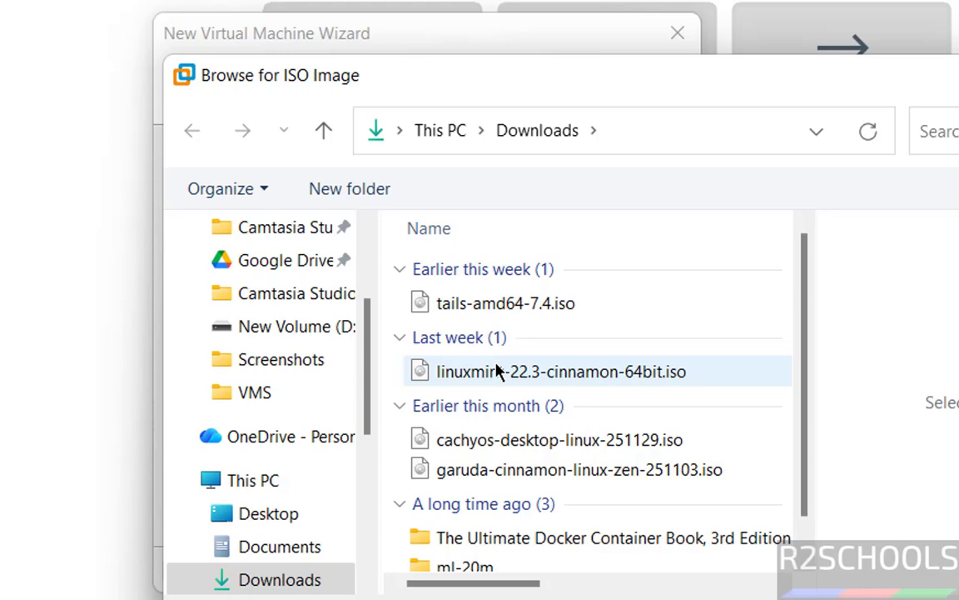
pyautogui.click(498, 368)
pyautogui.press('Return')
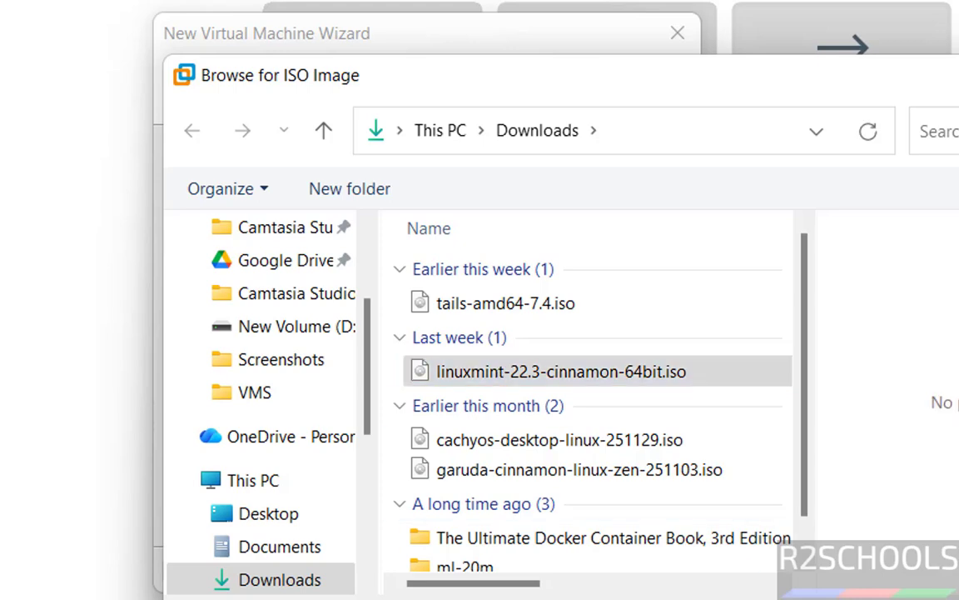
# Set the guest OS to Linux, version Ubuntu 64-bit, and continue to naming.
pyautogui.click(518, 569)
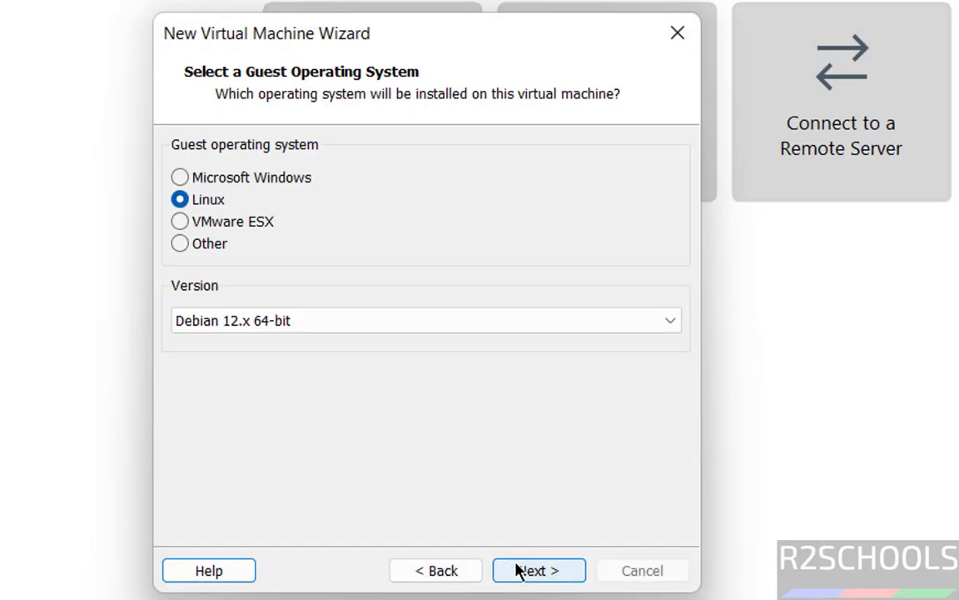
pyautogui.click(258, 327)
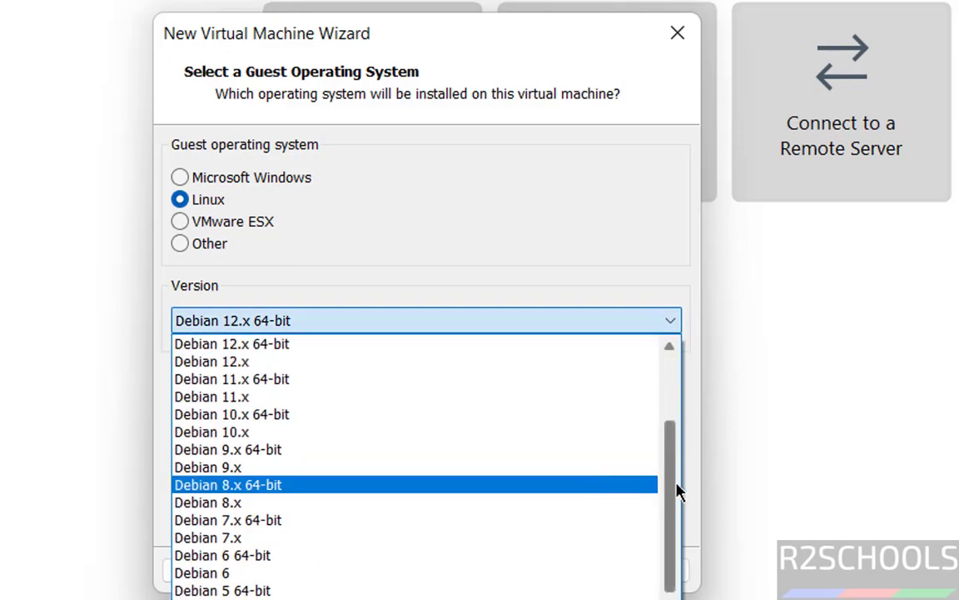
pyautogui.scroll(-10, 675, 526)
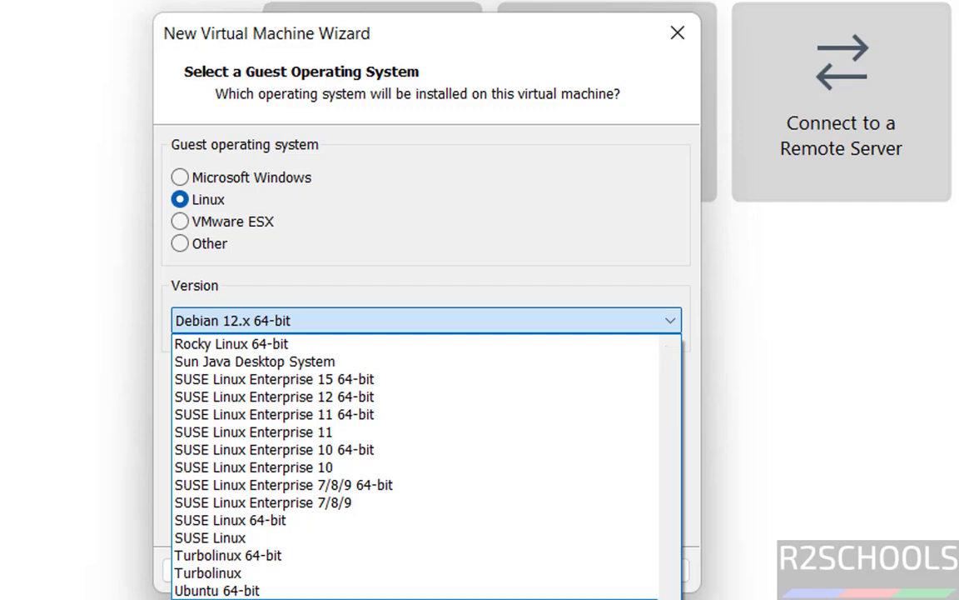
pyautogui.click(329, 593)
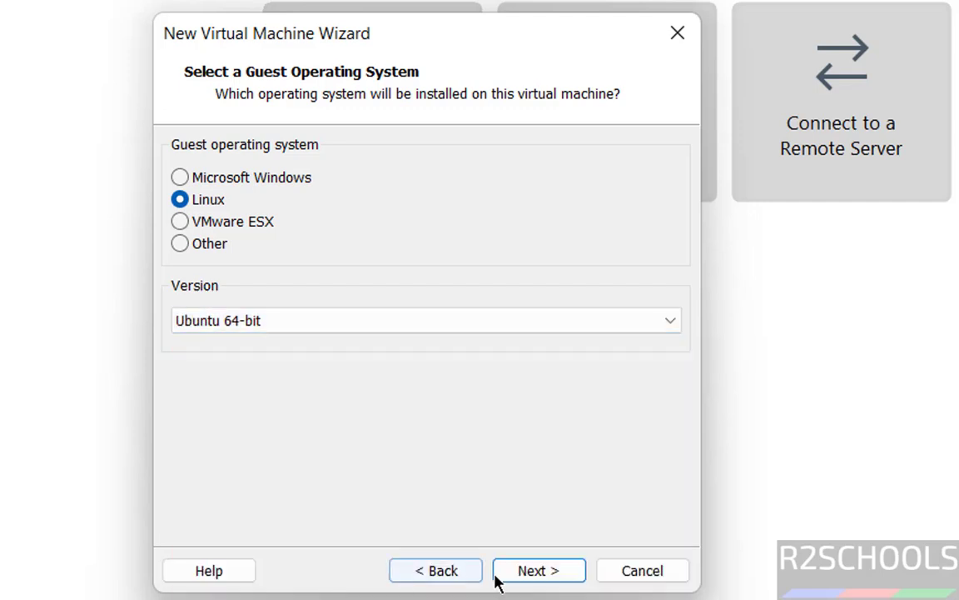
pyautogui.click(528, 573)
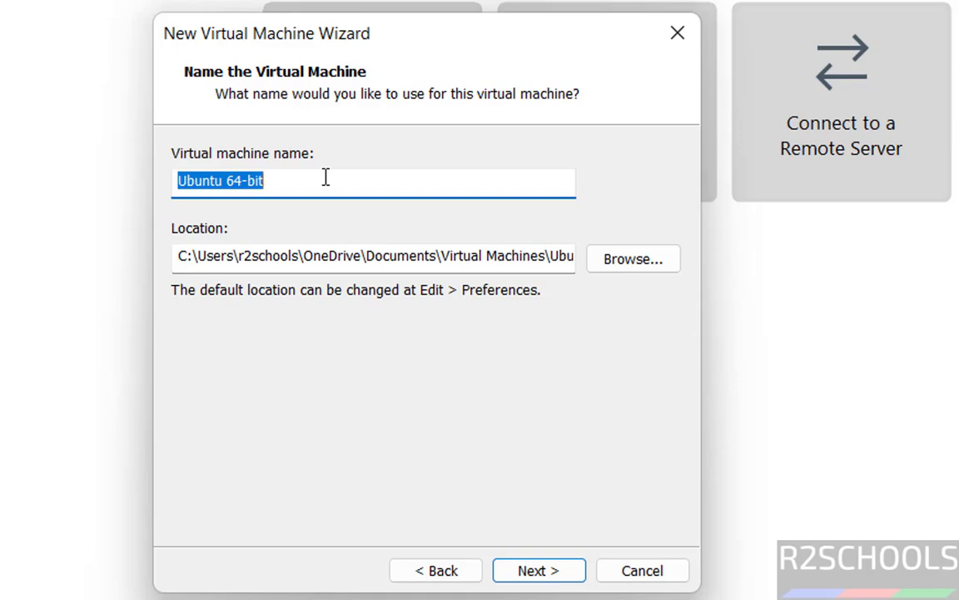
# Name the virtual machine linmint223vm and browse for a location on the One Touch (E:) drive.
pyautogui.write('linmint22')
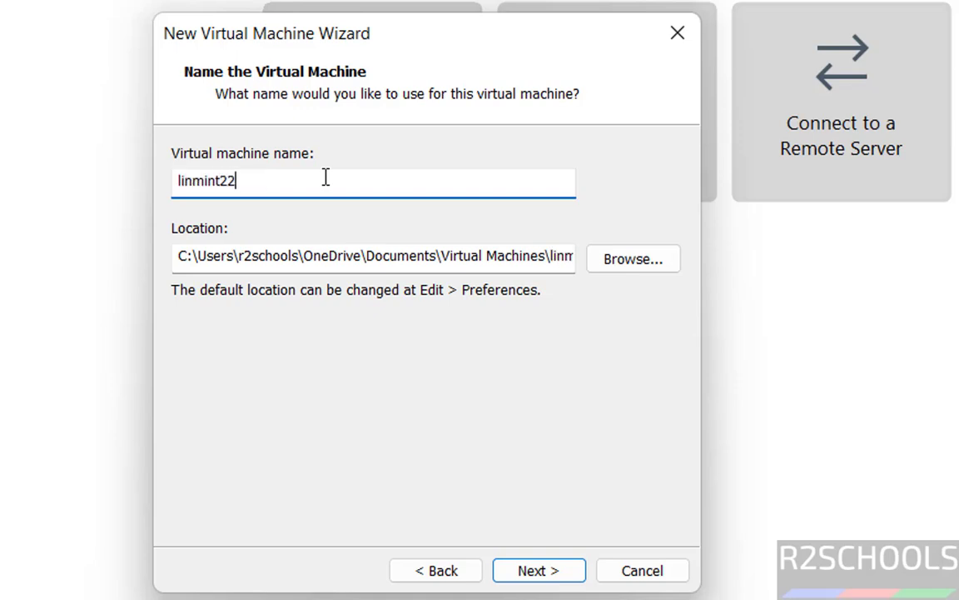
pyautogui.write('3vm')
pyautogui.hotkey('ctrl', 'a')
pyautogui.hotkey('ctrl', 'c')
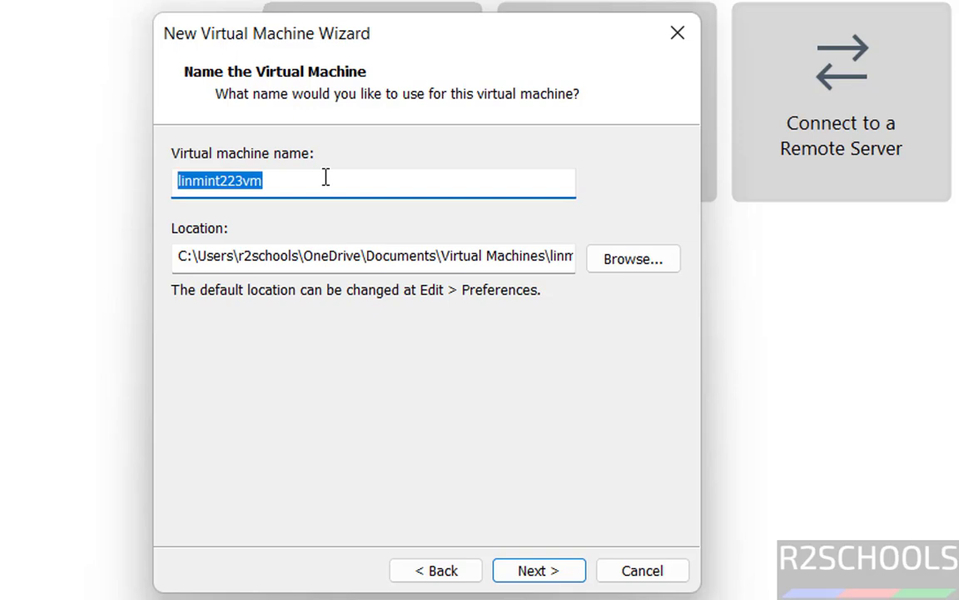
pyautogui.click(327, 256)
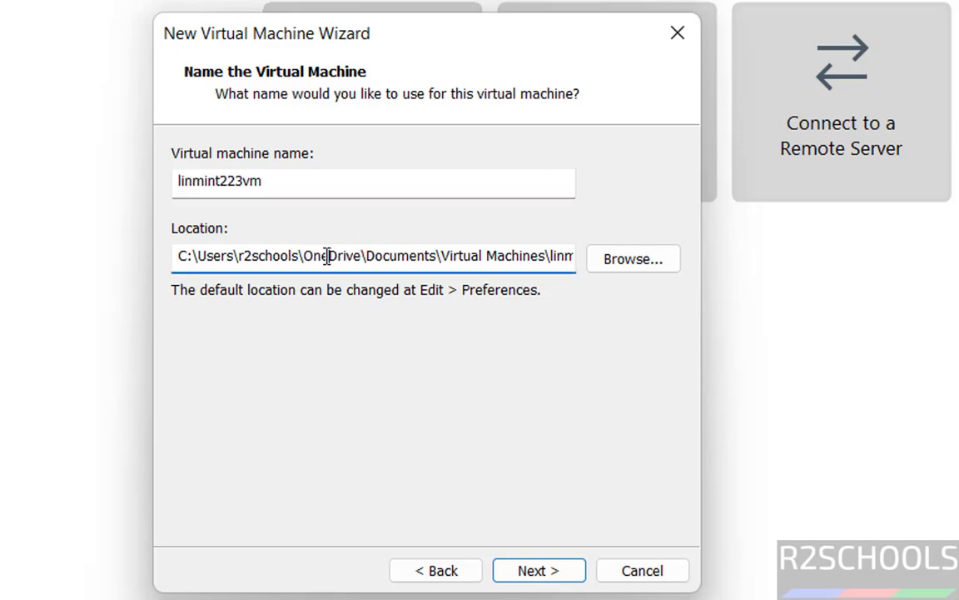
pyautogui.click(618, 267)
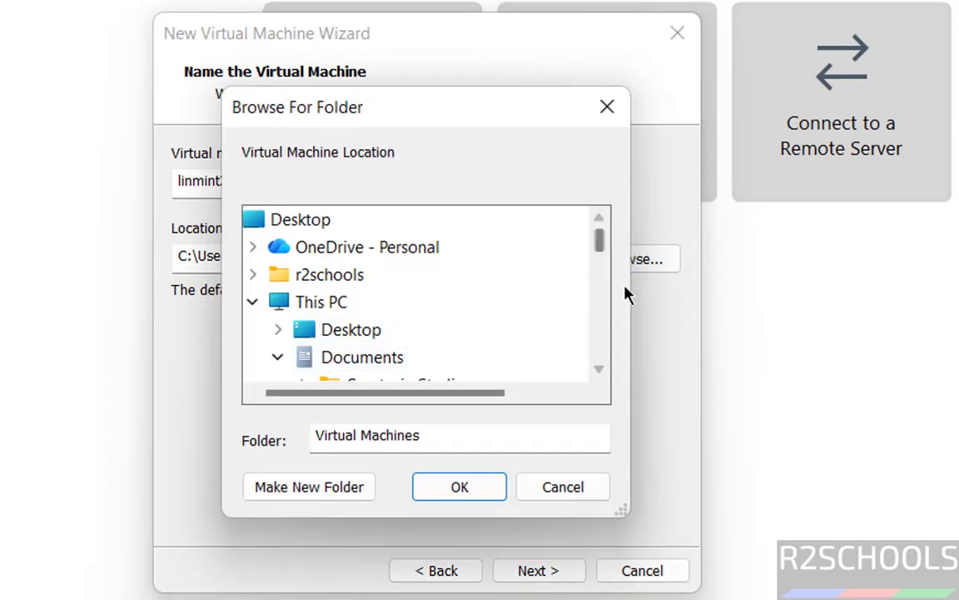
pyautogui.click(279, 360)
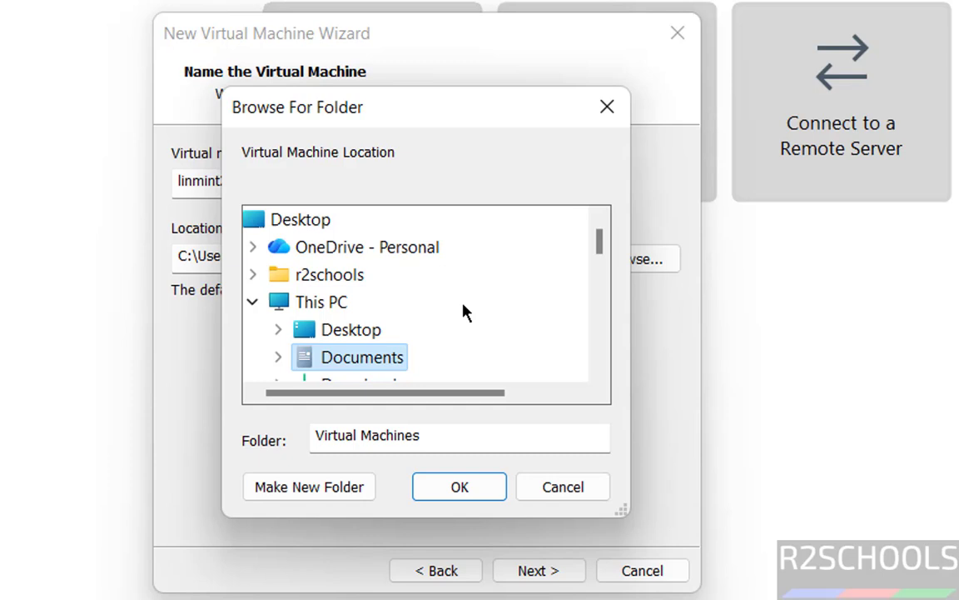
pyautogui.click(604, 299)
pyautogui.click(604, 304)
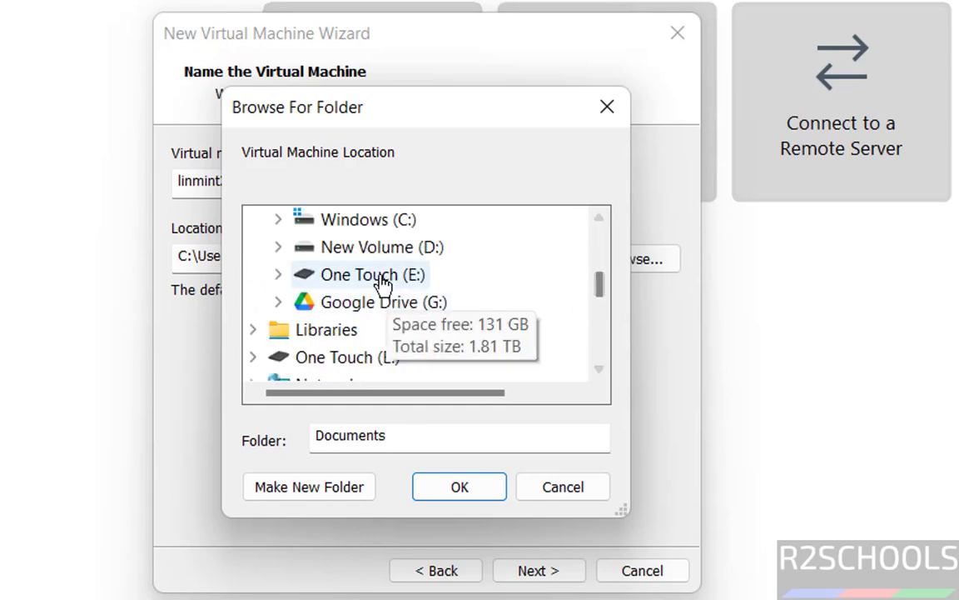
# Create a new linmint223vm folder under E:\VMS and set it as the VM location.
pyautogui.click(323, 278)
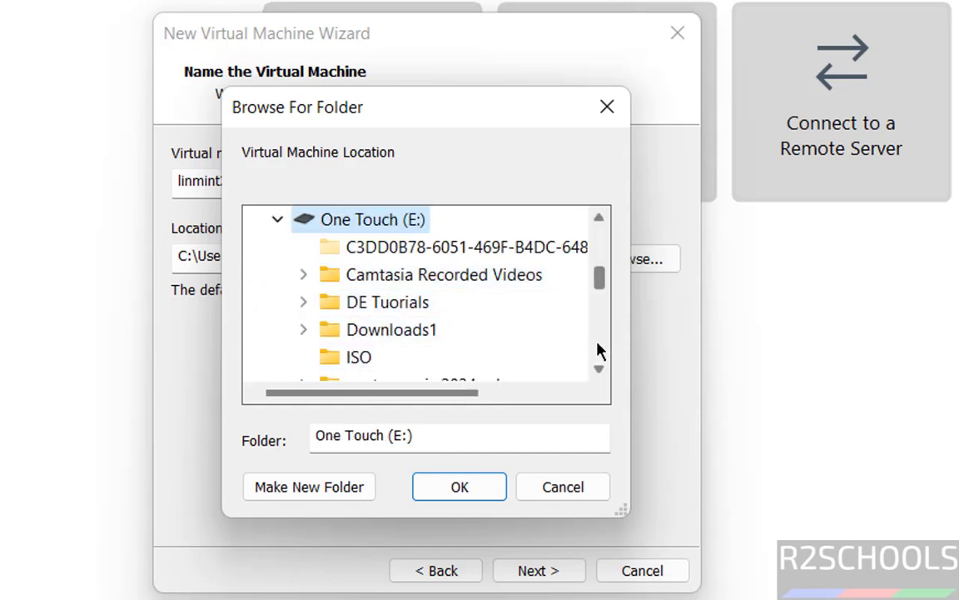
pyautogui.click(600, 349)
pyautogui.click(363, 359)
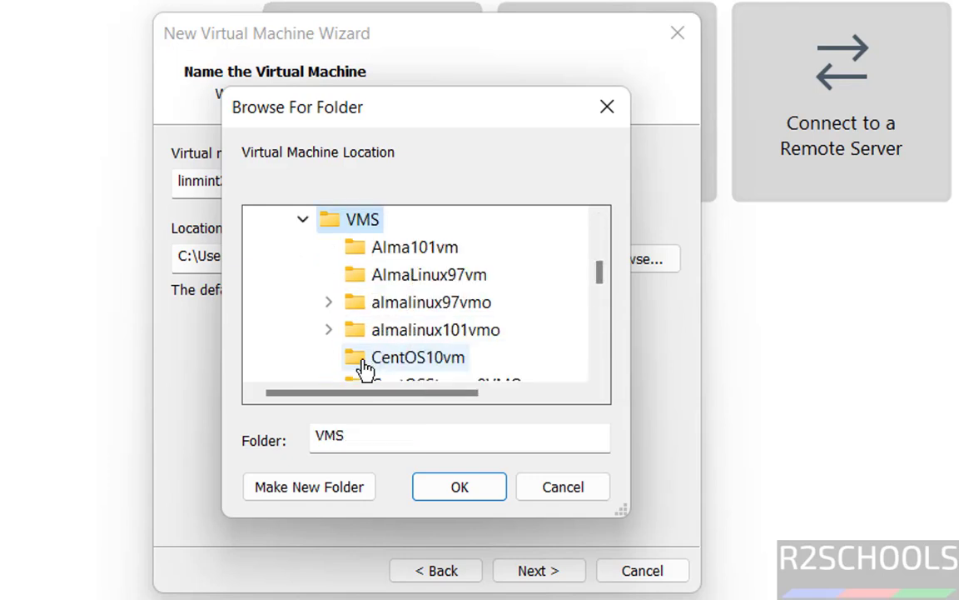
pyautogui.click(292, 487)
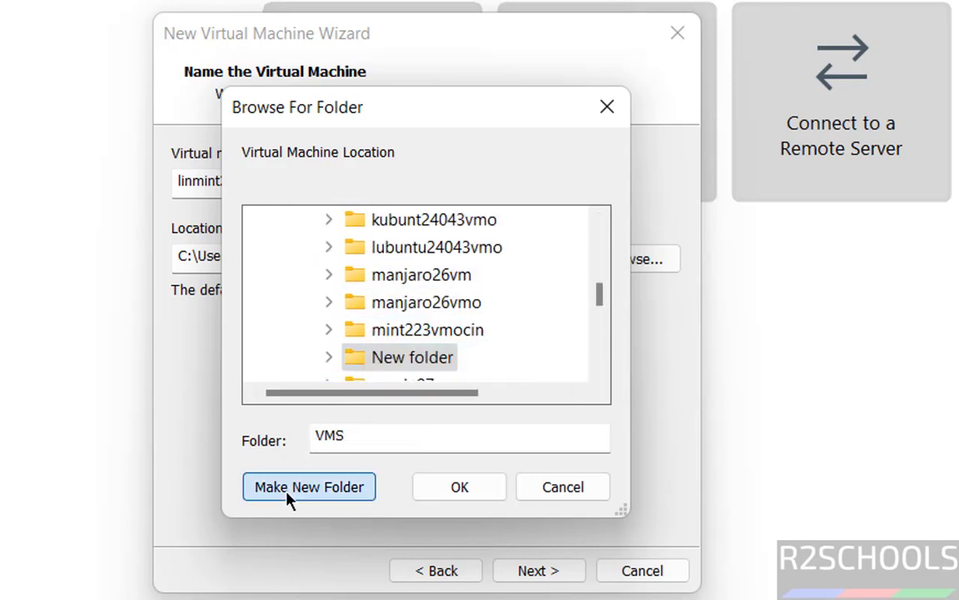
pyautogui.hotkey('ctrl', 'v')
pyautogui.hotkey('ctrl', 'z')
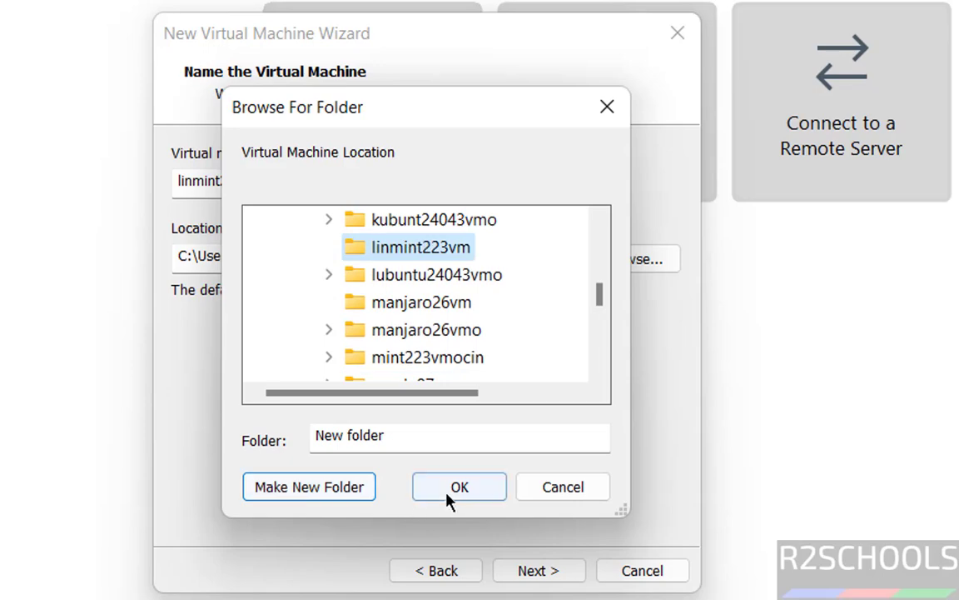
pyautogui.click(448, 493)
pyautogui.click(543, 573)
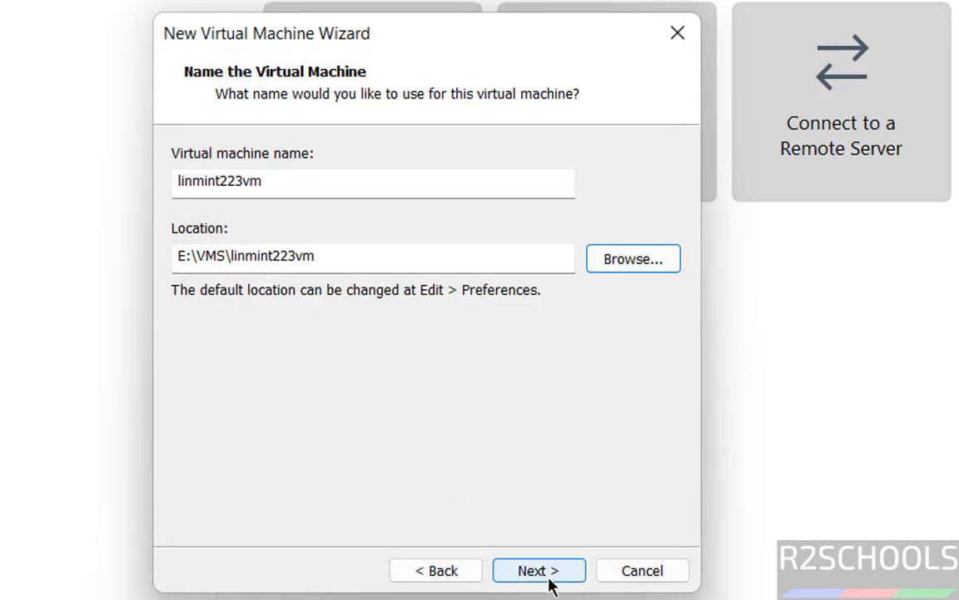
# Store the virtual disk as a single file with a 50 GB maximum size, then finish.
pyautogui.click(362, 320)
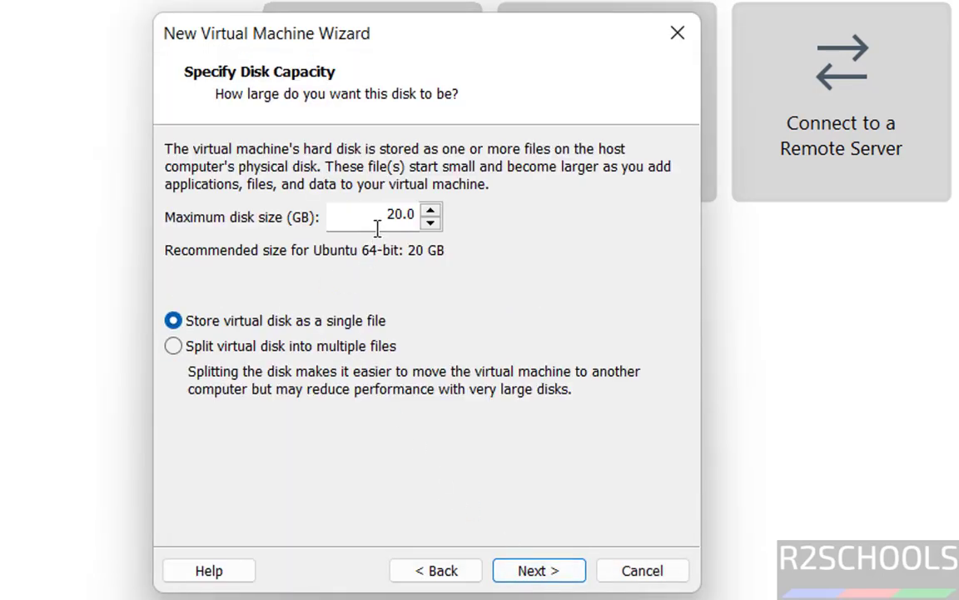
pyautogui.doubleClick(389, 226)
pyautogui.write('50')
pyautogui.click(535, 571)
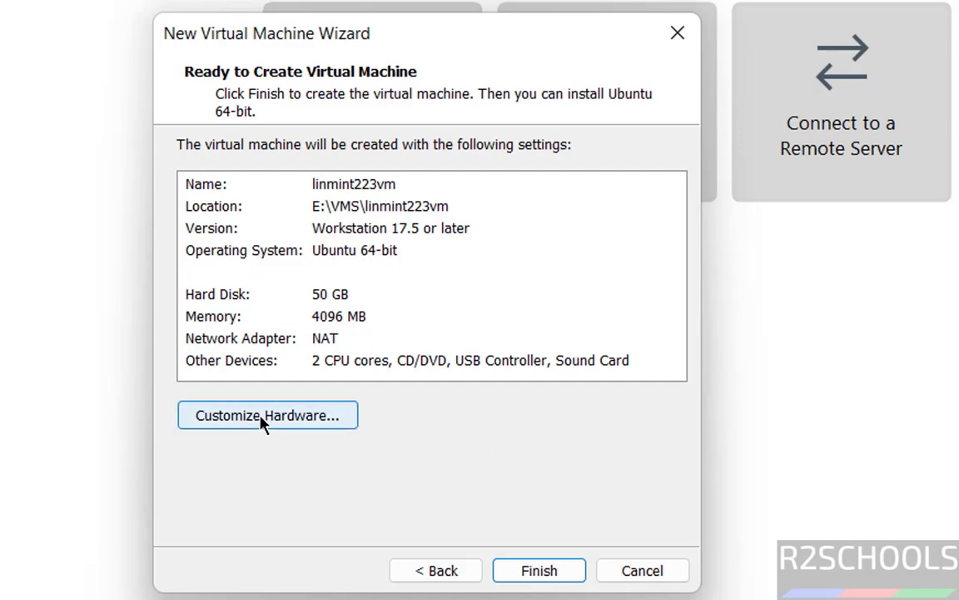
pyautogui.click(263, 421)
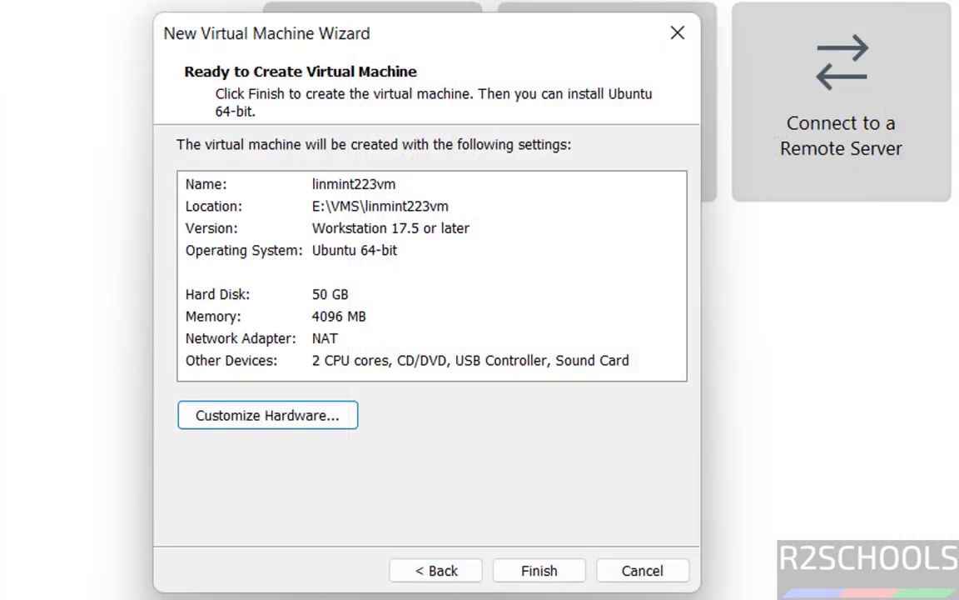
pyautogui.click(537, 573)
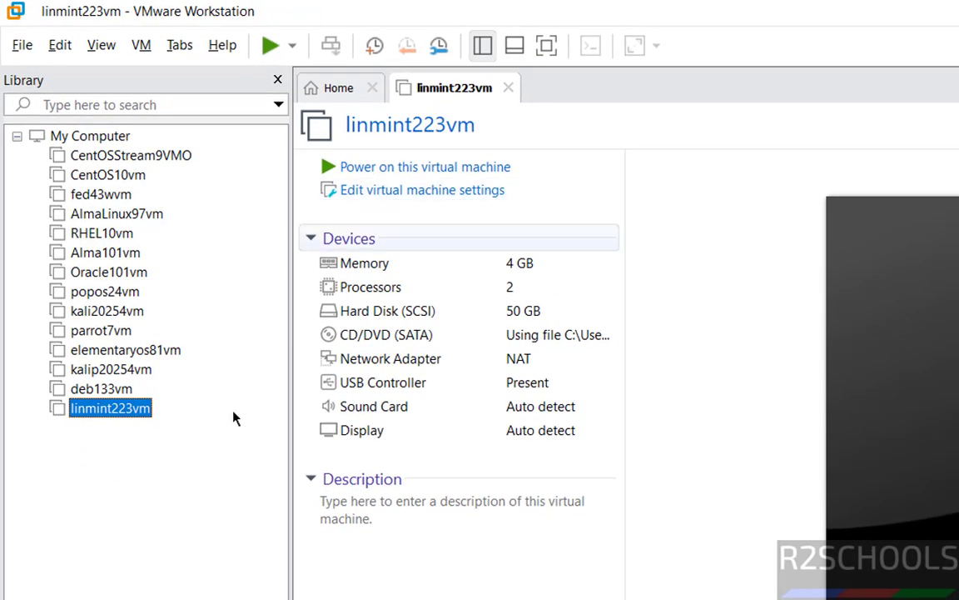
# Power on linmint223vm from its page in the VMware Library.
pyautogui.rightClick(134, 416)
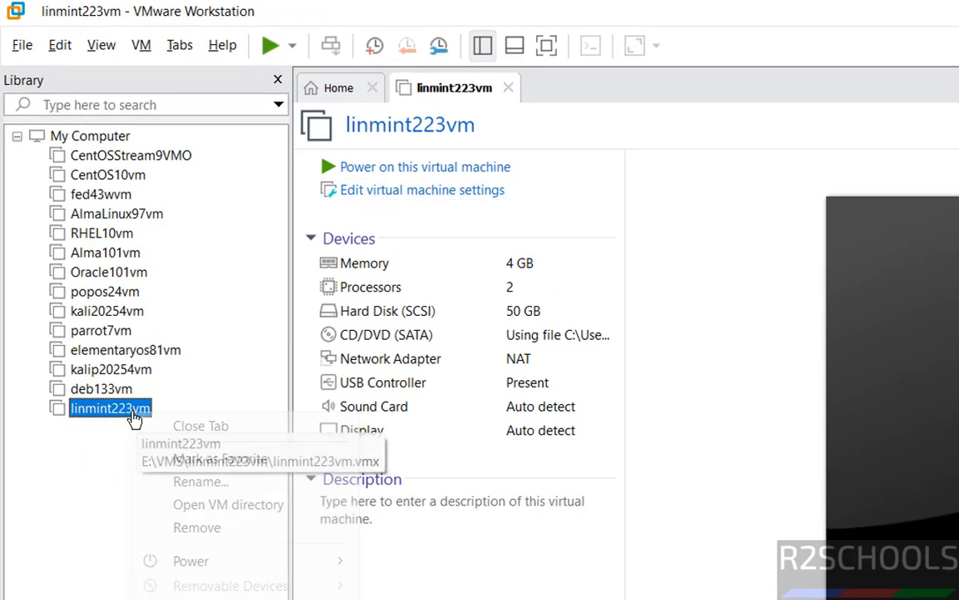
pyautogui.click(140, 43)
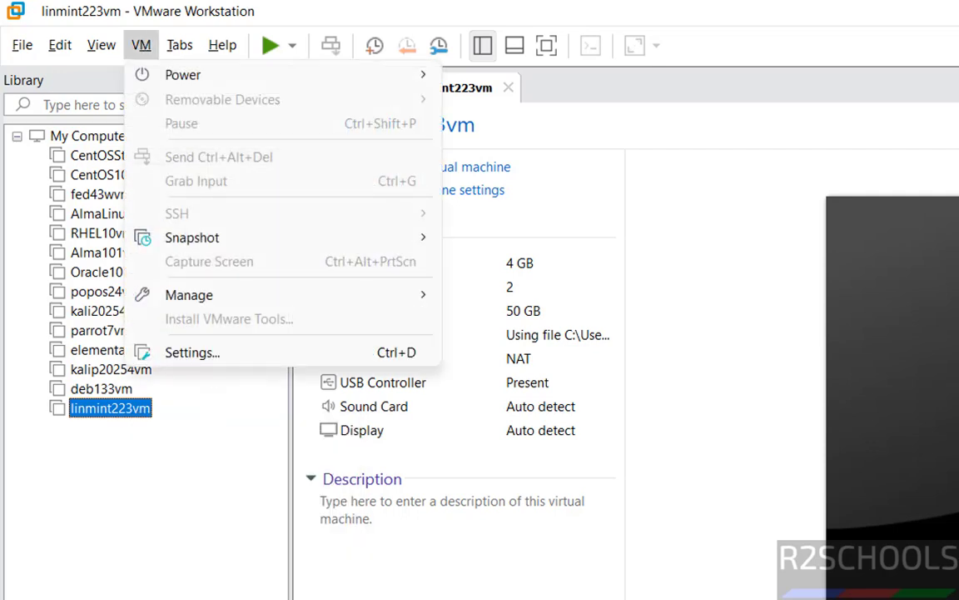
pyautogui.click(662, 596)
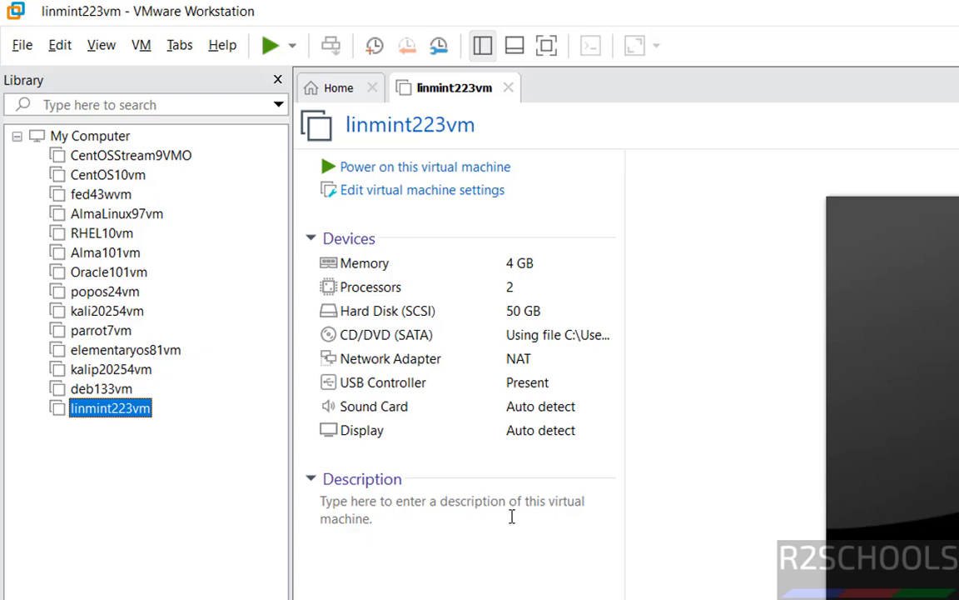
pyautogui.click(424, 564)
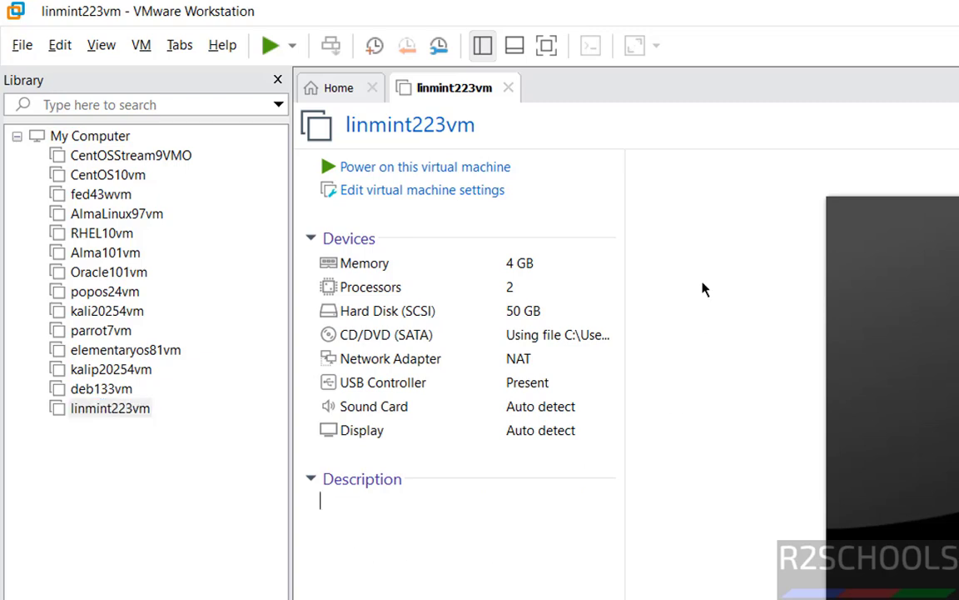
pyautogui.click(358, 169)
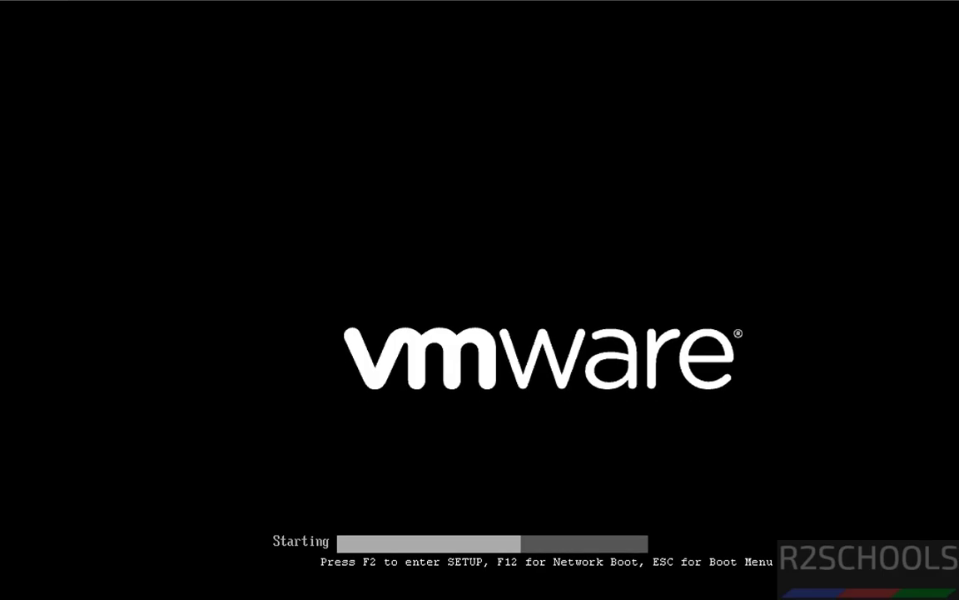
# Boot Start Linux Mint from the boot menu to reach the live desktop.
pyautogui.press('Down')
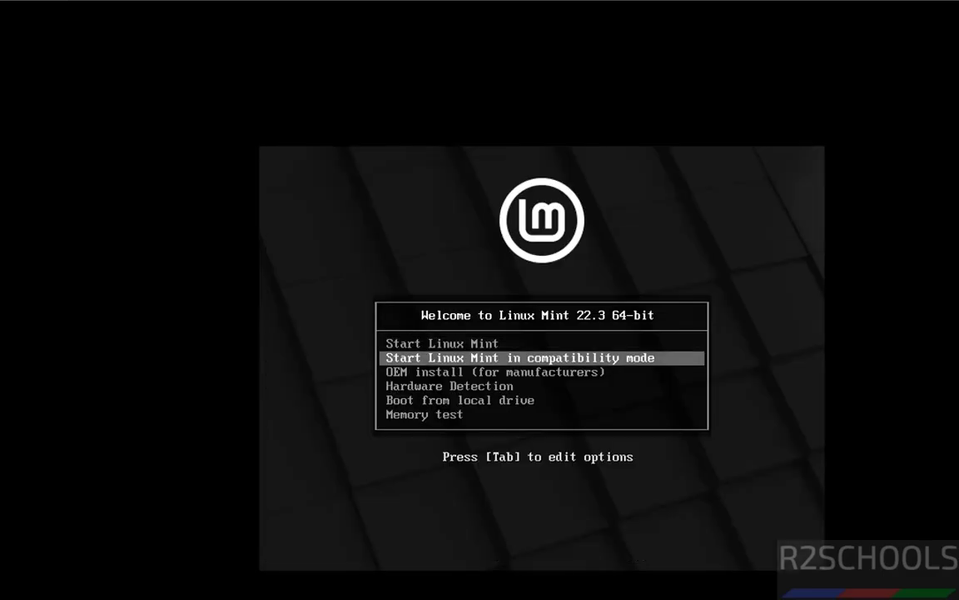
pyautogui.press('Up')
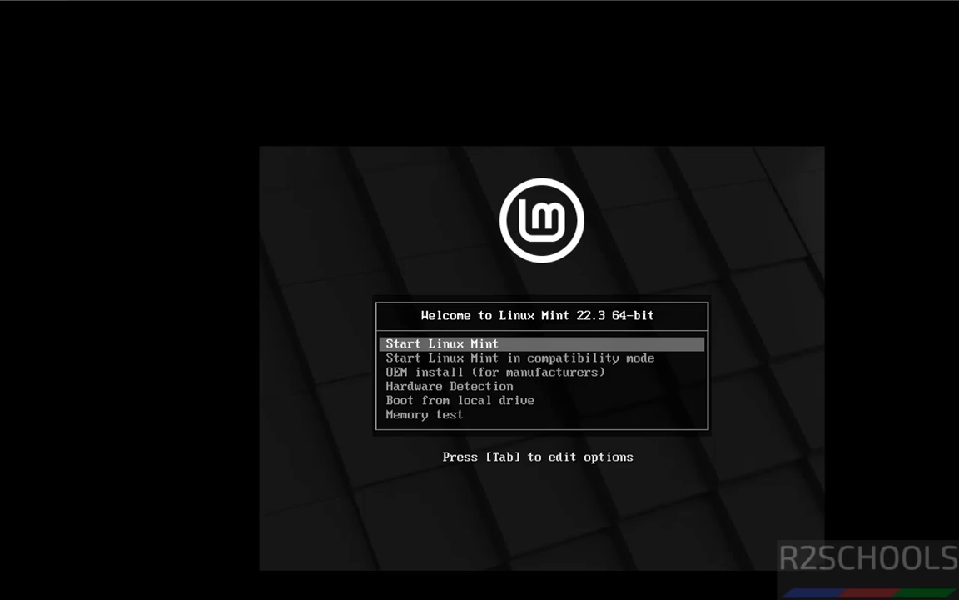
pyautogui.press('Return')
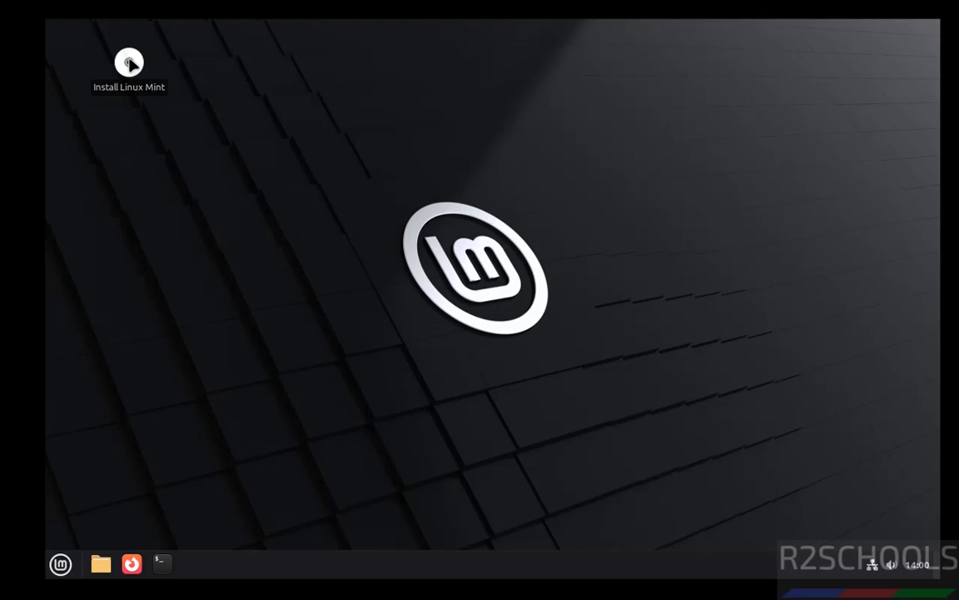
pyautogui.rightClick(130, 63)
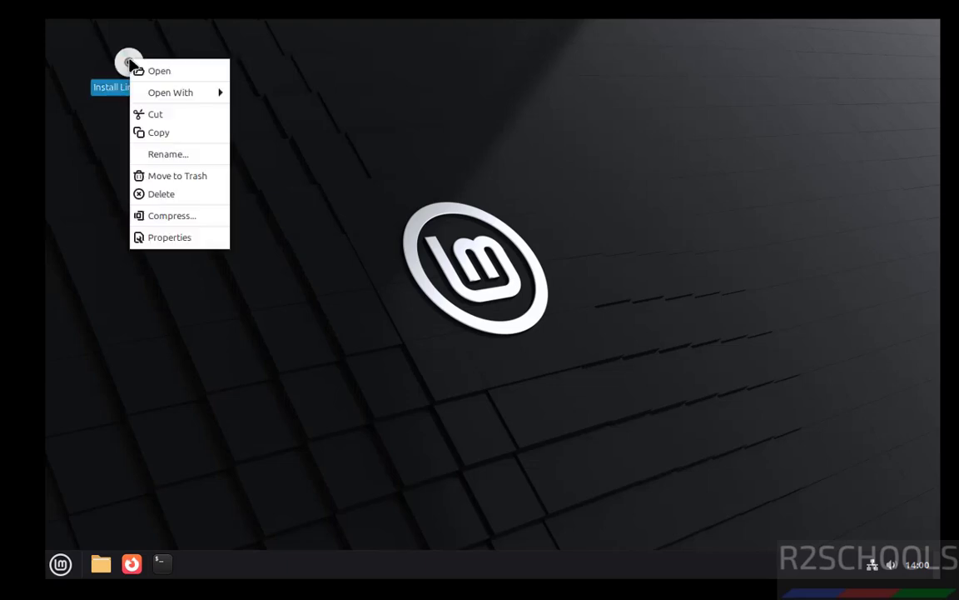
pyautogui.click(285, 69)
# Launch the installer, keep English and the English (US) keyboard, and leave multimedia codecs off.
pyautogui.doubleClick(122, 61)
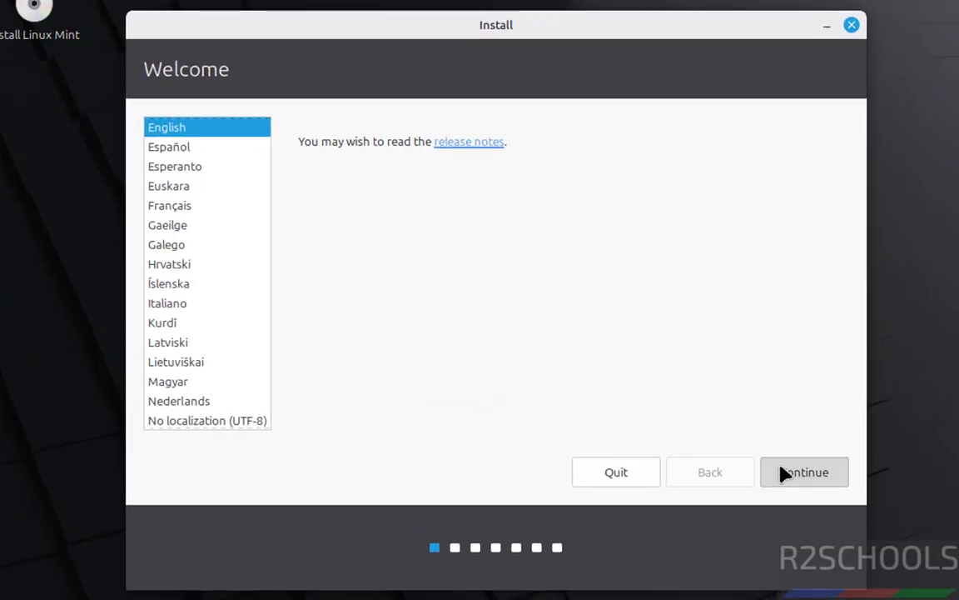
pyautogui.click(721, 431)
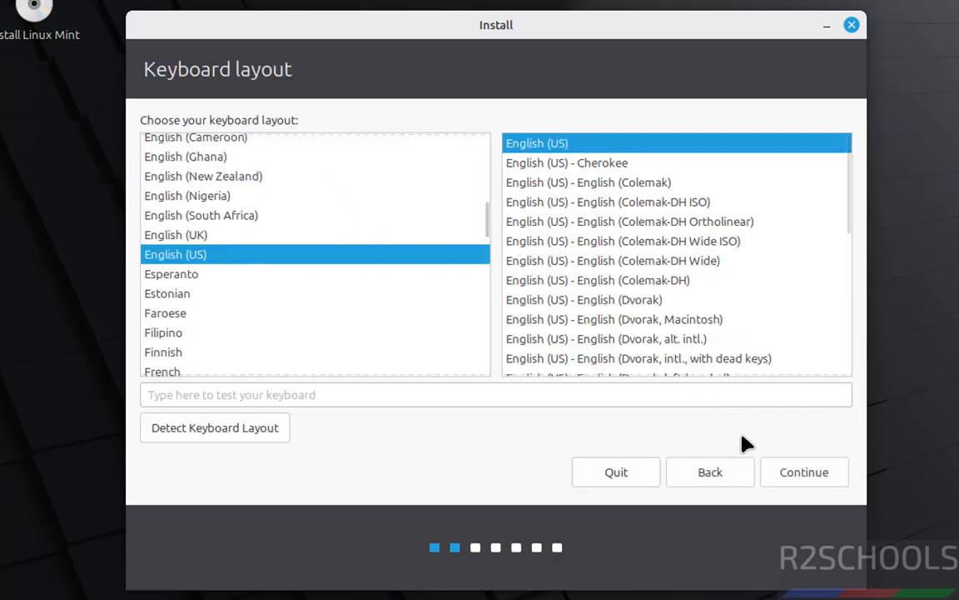
pyautogui.click(774, 471)
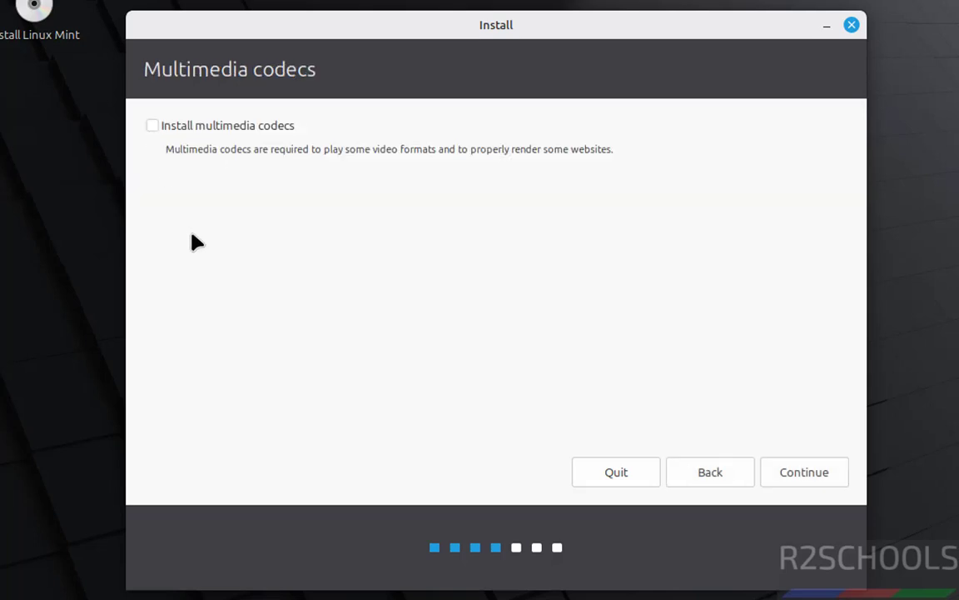
pyautogui.click(152, 125)
pyautogui.click(153, 127)
pyautogui.click(791, 485)
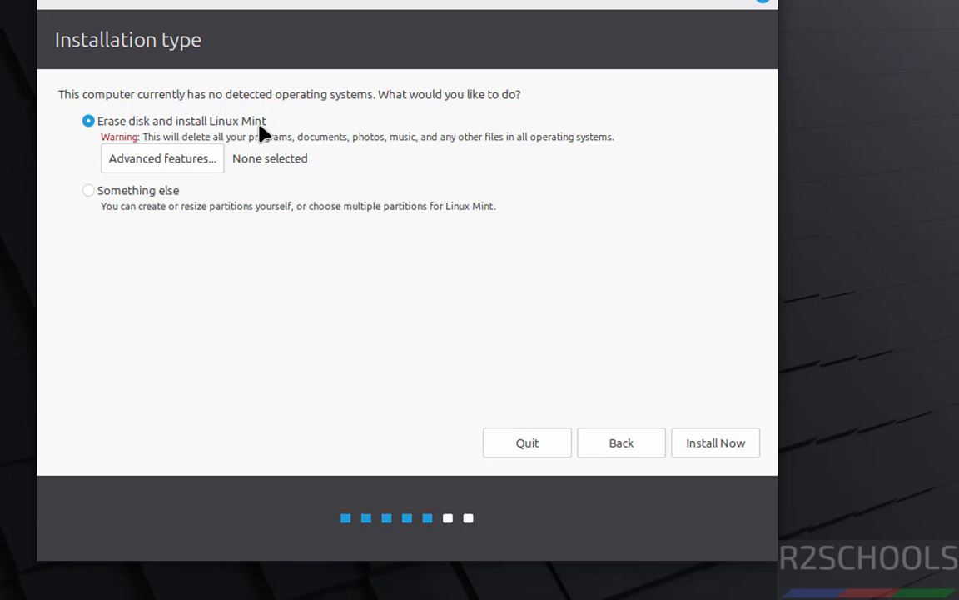
# Erase the whole disk with advanced features set to None and confirm writing changes to disk.
pyautogui.click(185, 159)
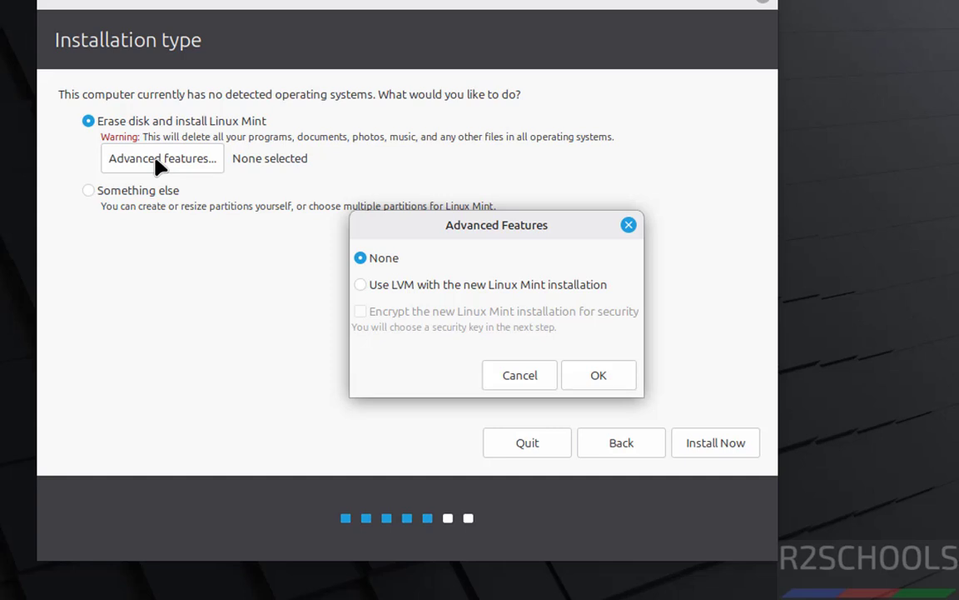
pyautogui.click(488, 376)
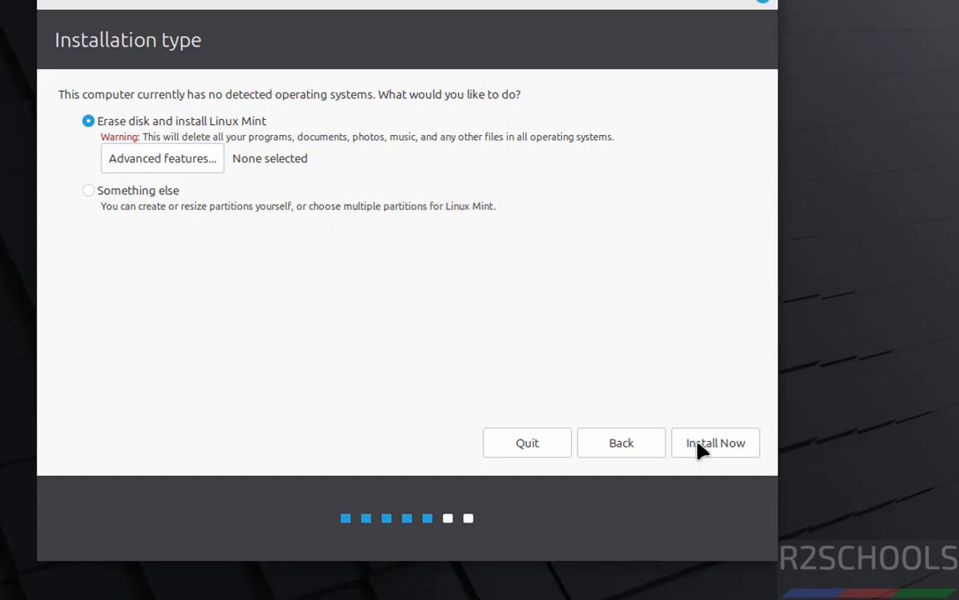
pyautogui.click(702, 447)
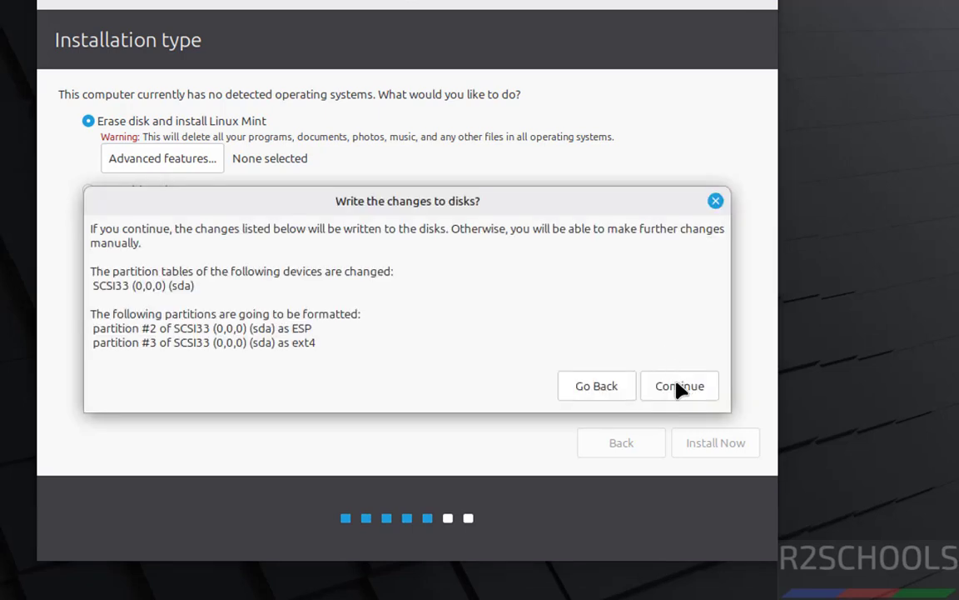
pyautogui.click(679, 388)
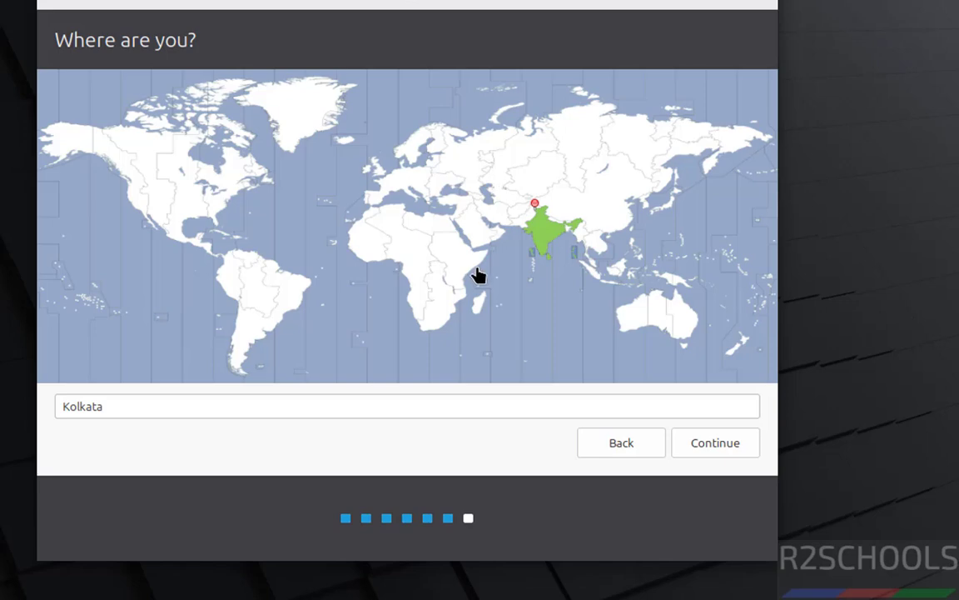
# Accept the Kolkata time zone, then enter the account name and computer name 'mint22vm'.
pyautogui.click(291, 403)
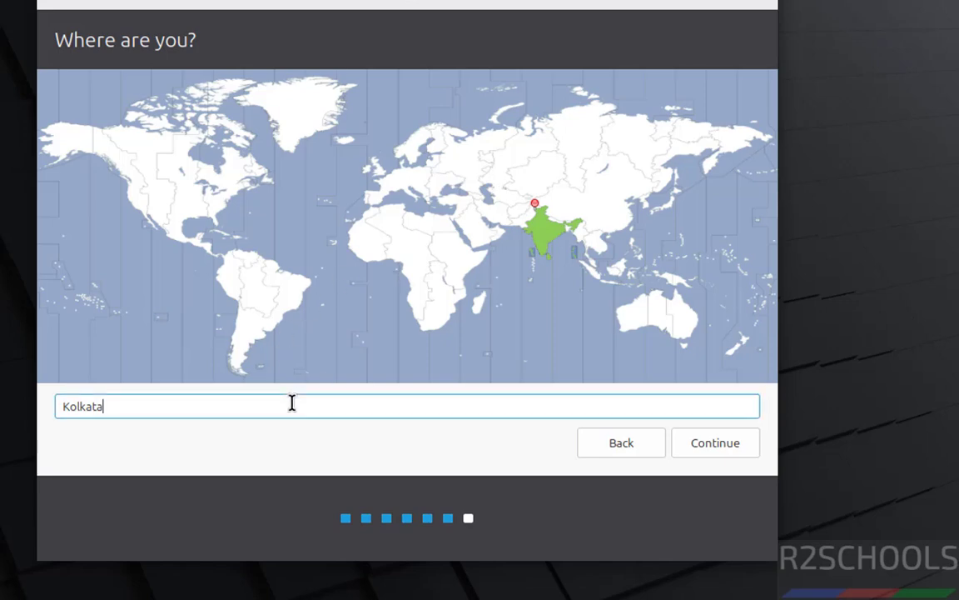
pyautogui.press('Return')
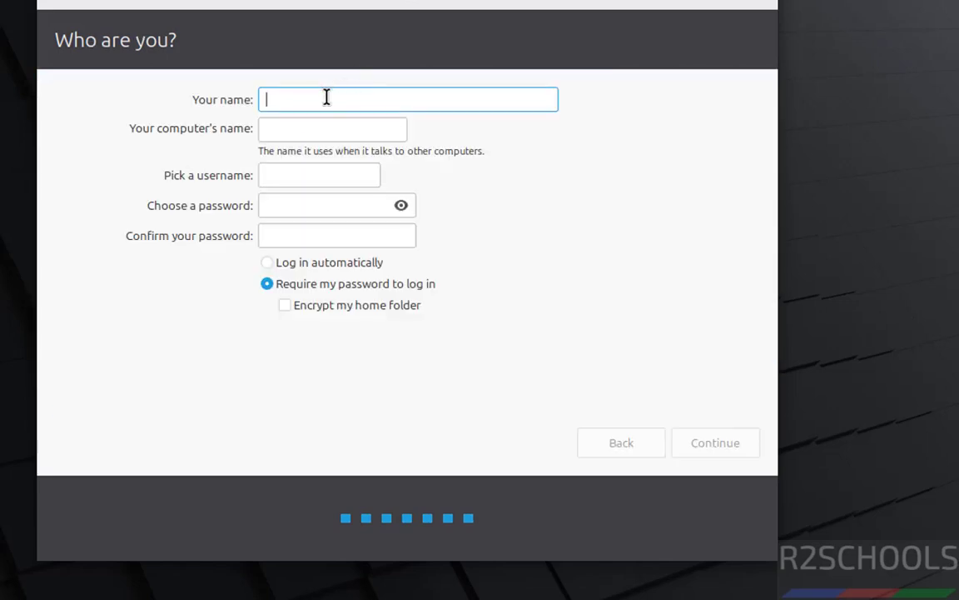
pyautogui.write('r2schools')
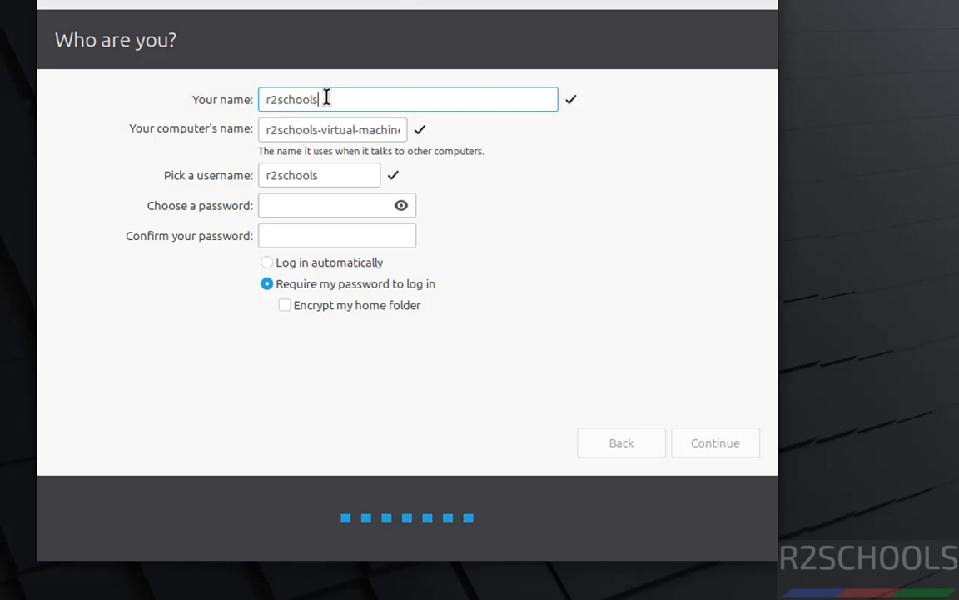
pyautogui.press('Tab')
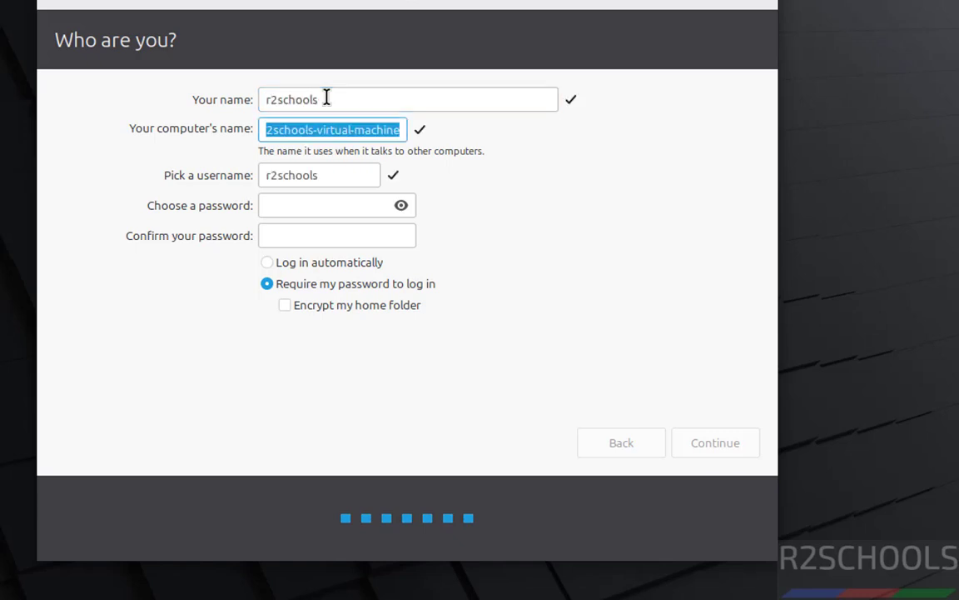
pyautogui.write('mint22vm')
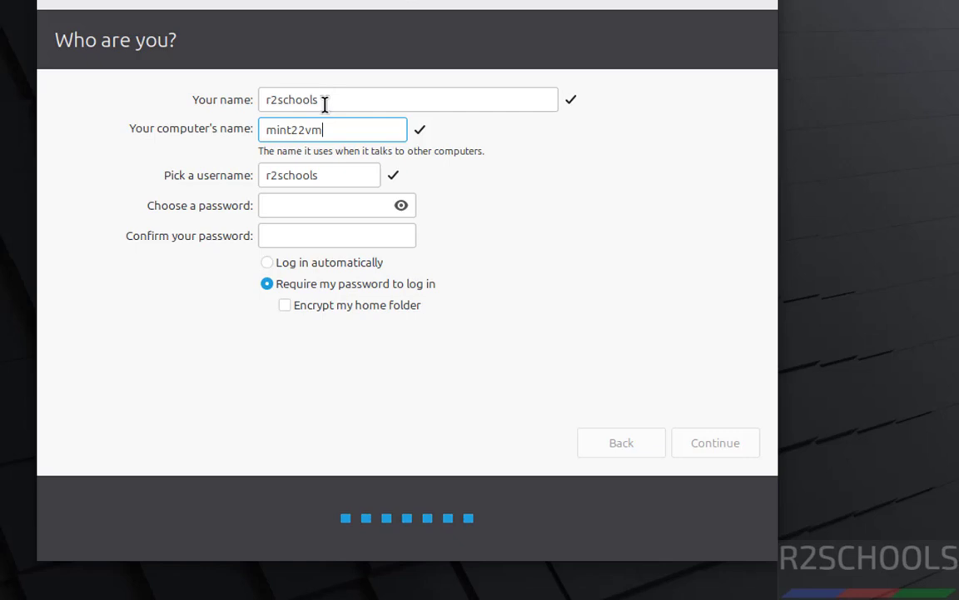
pyautogui.doubleClick(300, 130)
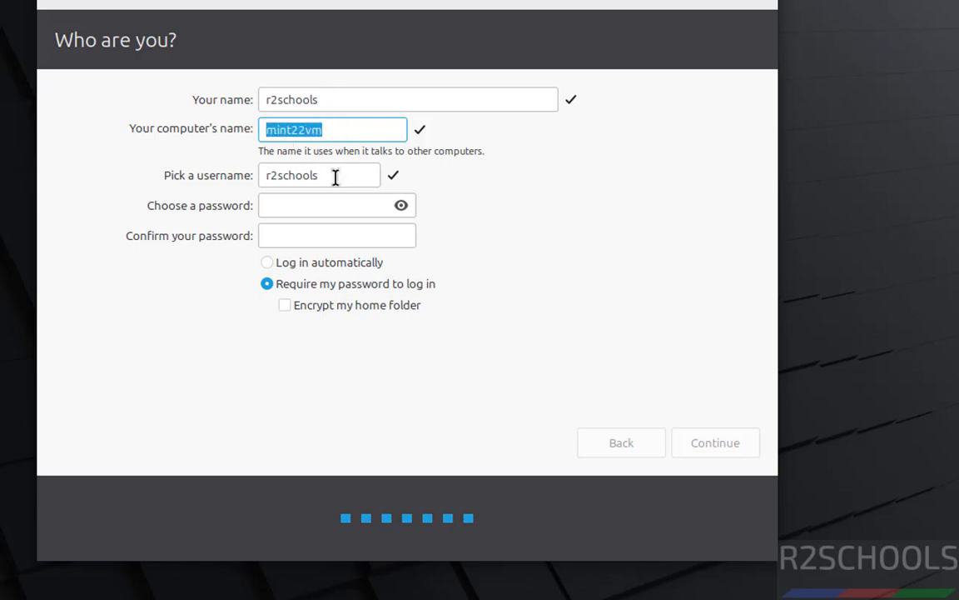
# Enter and confirm the account password, then continue to start installing.
pyautogui.click(302, 209)
pyautogui.write('••••••••••')
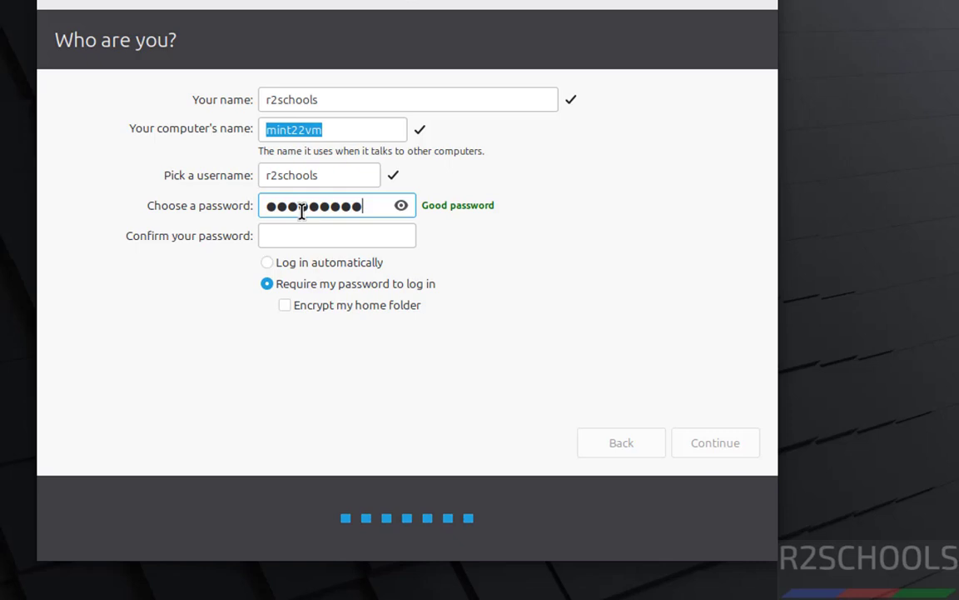
pyautogui.press('Tab')
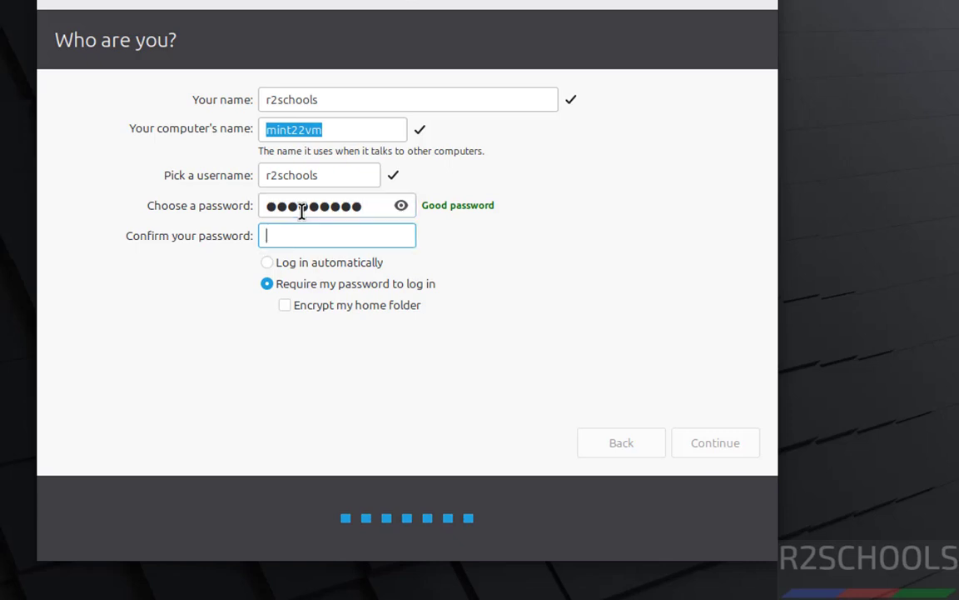
pyautogui.hotkey('shift', 'Tab')
pyautogui.write('•')
pyautogui.press('BackSpace')
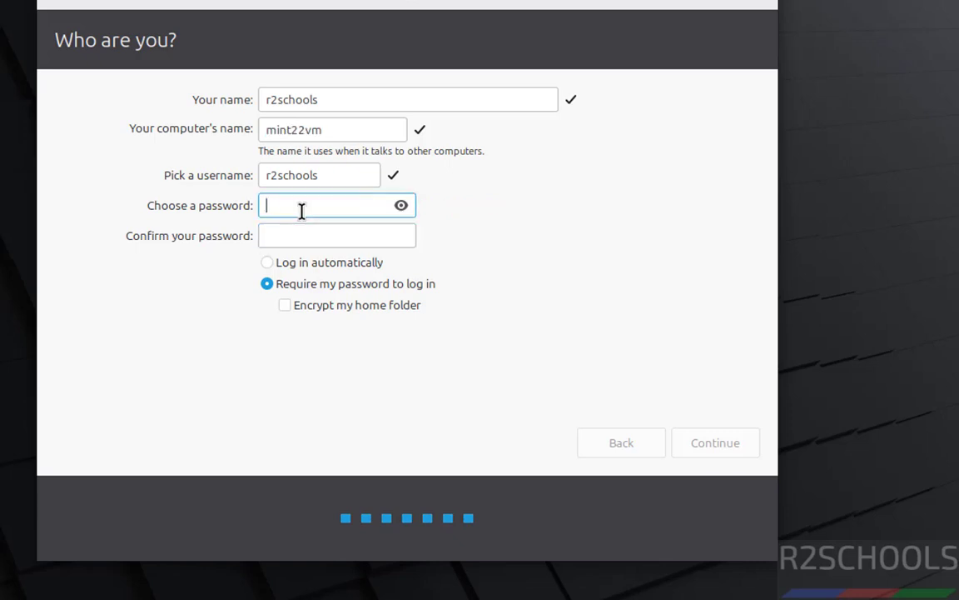
pyautogui.write('••••••••••')
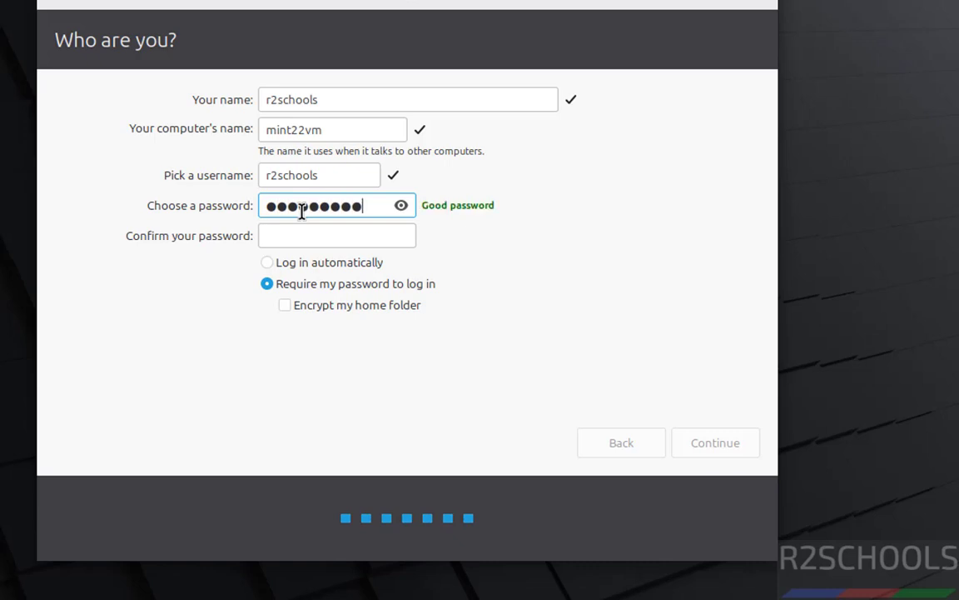
pyautogui.press('Tab')
pyautogui.write('••••••••••')
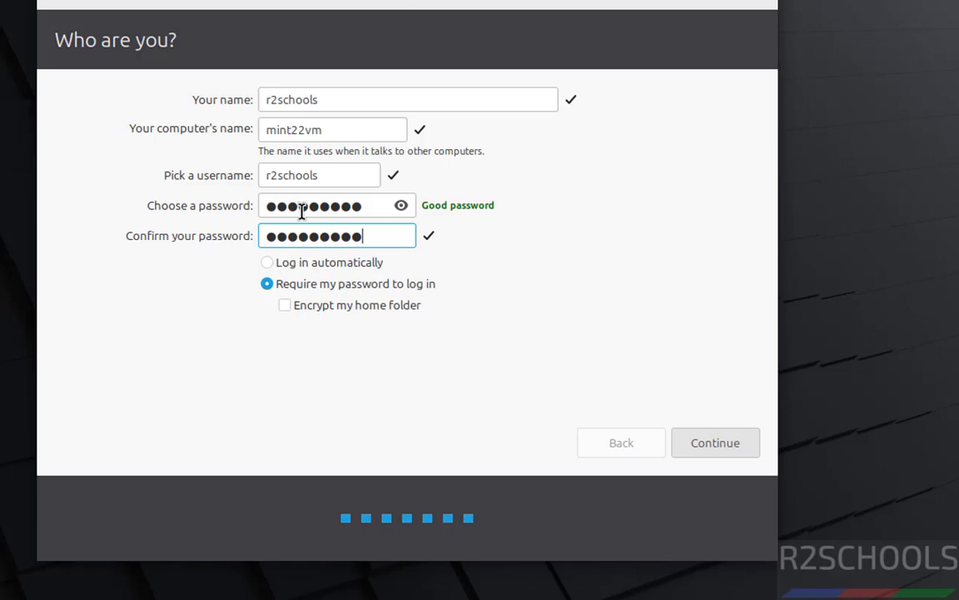
pyautogui.press('Return')
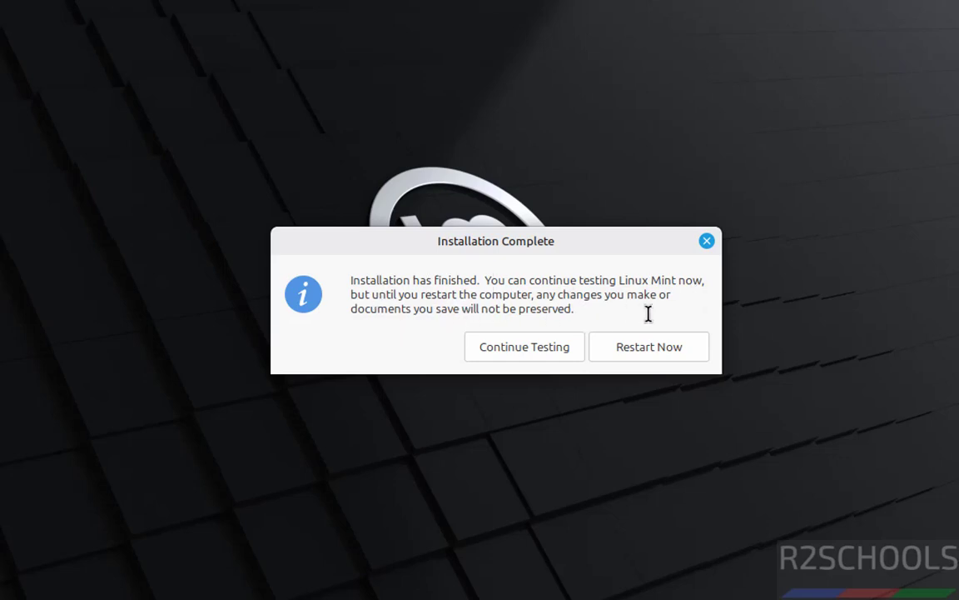
# Restart the machine once Installation Complete appears.
pyautogui.click(617, 347)
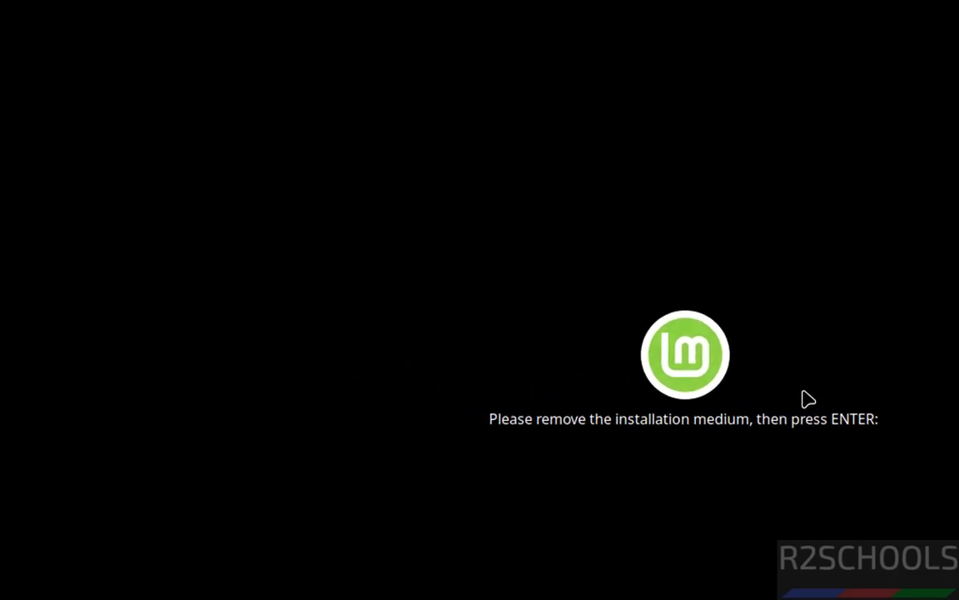
# Continue past the remove-medium prompt and uncheck Connect at power on for linmint223vm's CD/DVD (SATA).
pyautogui.press('Return')
pyautogui.click(137, 358)
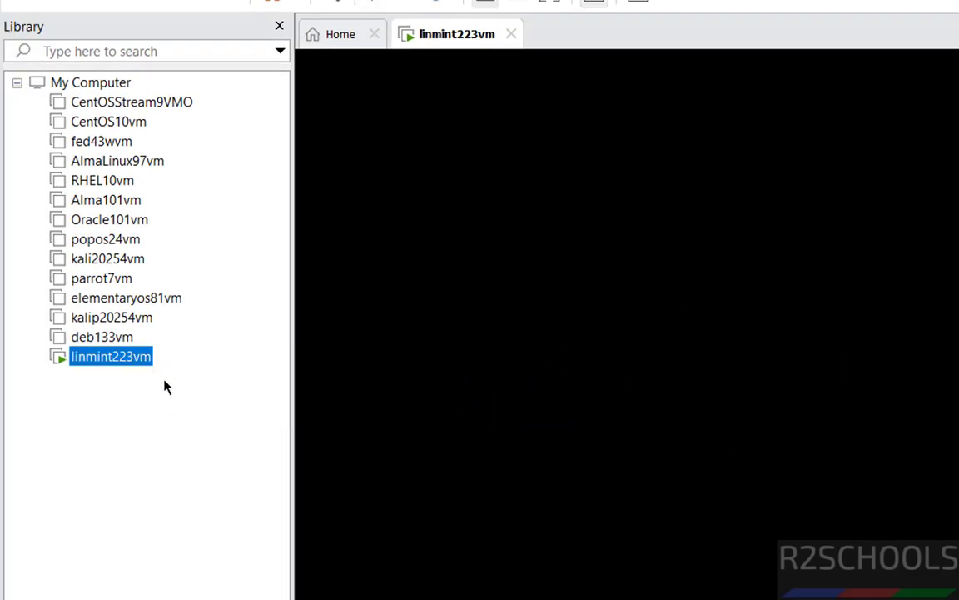
pyautogui.rightClick(117, 369)
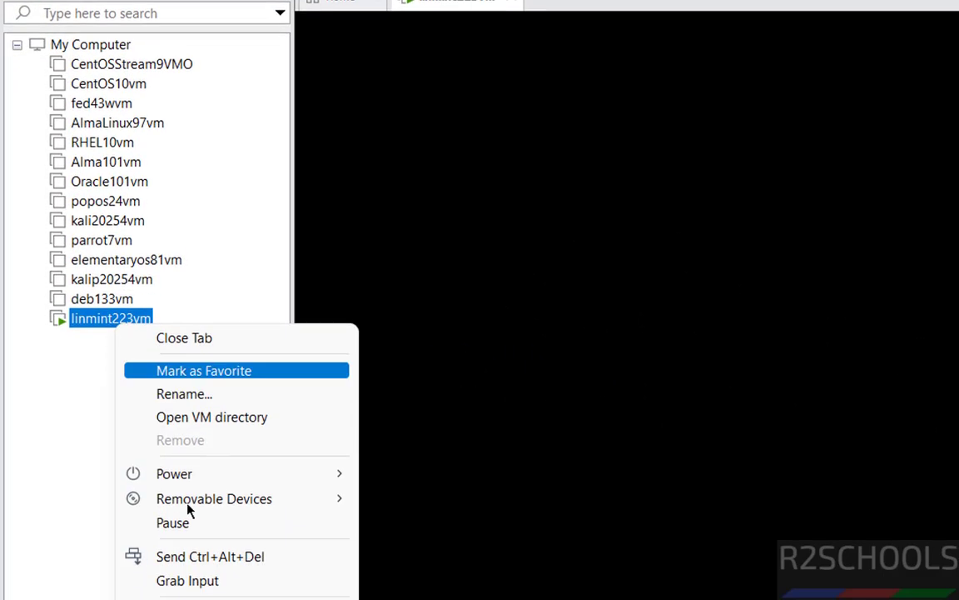
pyautogui.click(187, 580)
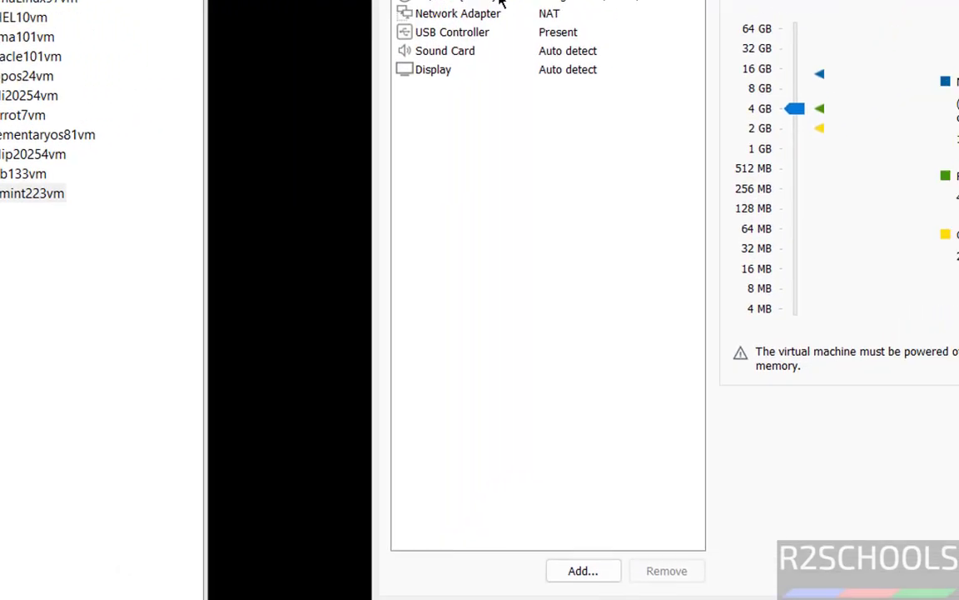
pyautogui.click(218, 153)
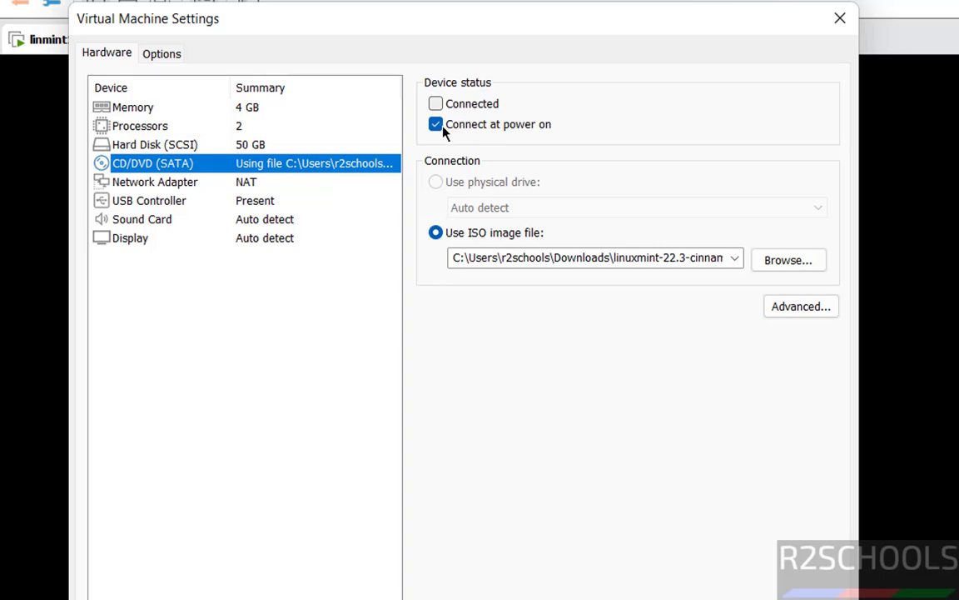
pyautogui.click(437, 125)
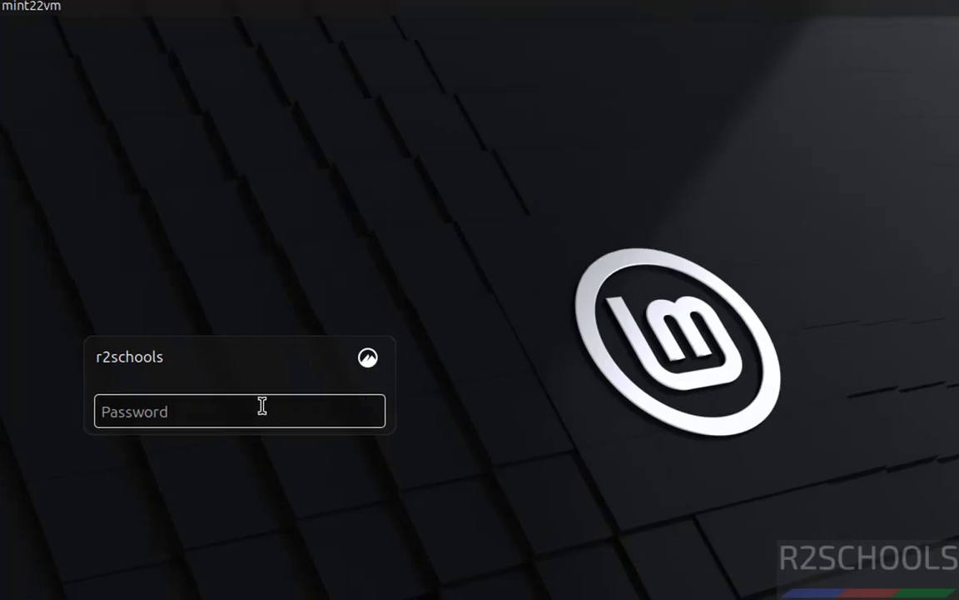
# Log in with the account password, untick Show this dialog at startup, and close Welcome.
pyautogui.write('••••••••')
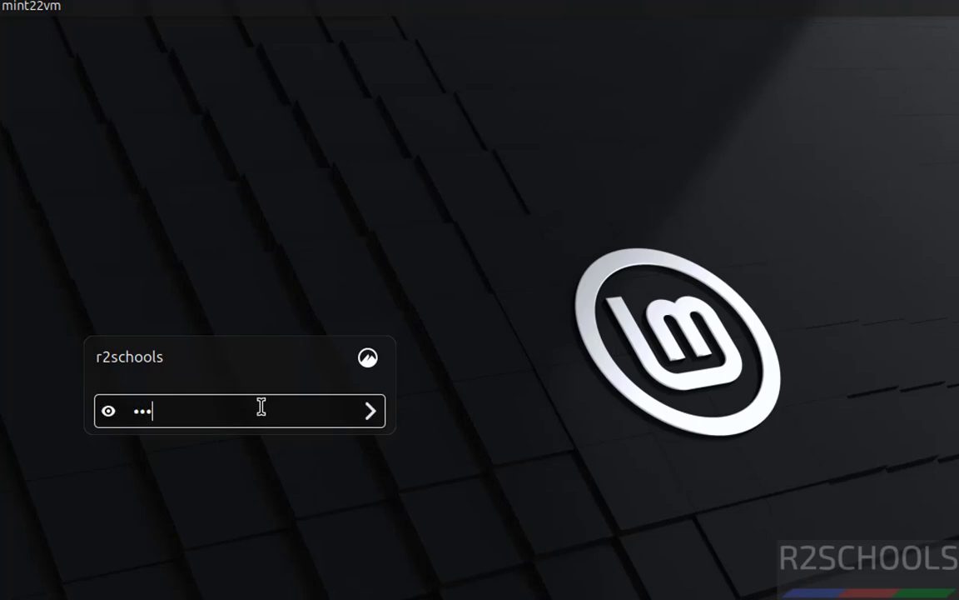
pyautogui.press('Return')
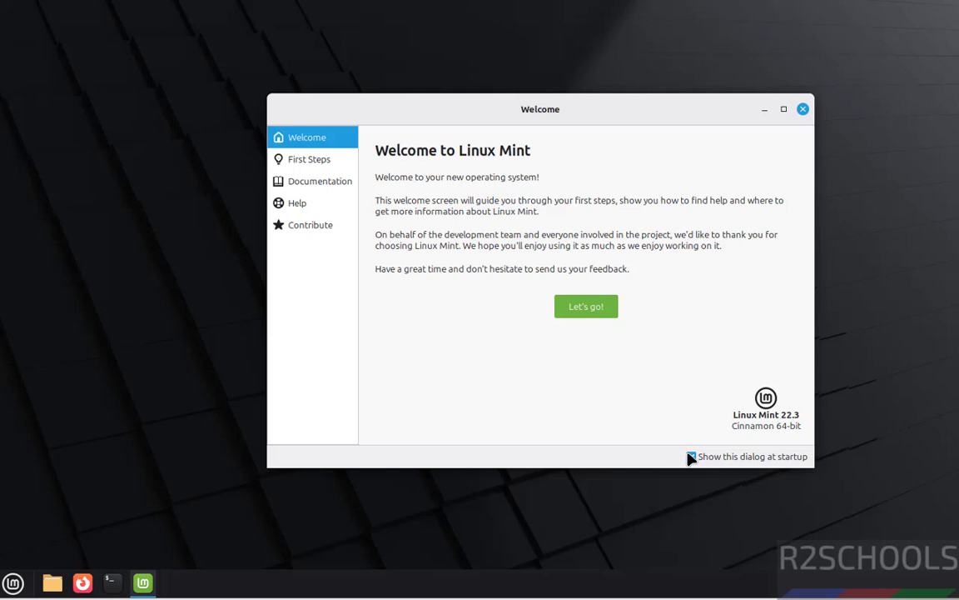
pyautogui.click(691, 458)
pyautogui.click(803, 110)
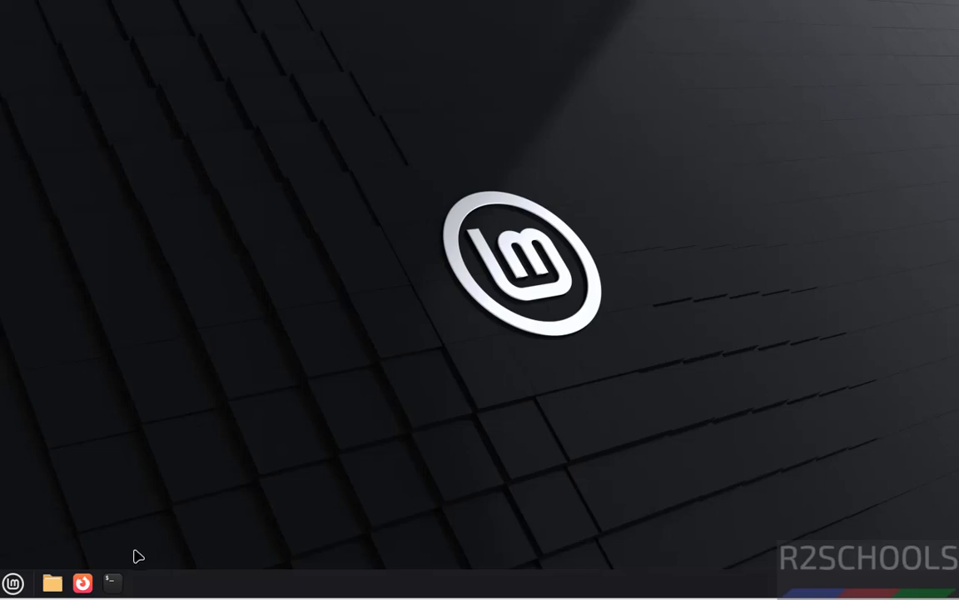
# Open a terminal with enlarged text and view /etc/os-release, confirming version 22.3 Zena.
pyautogui.click(114, 580)
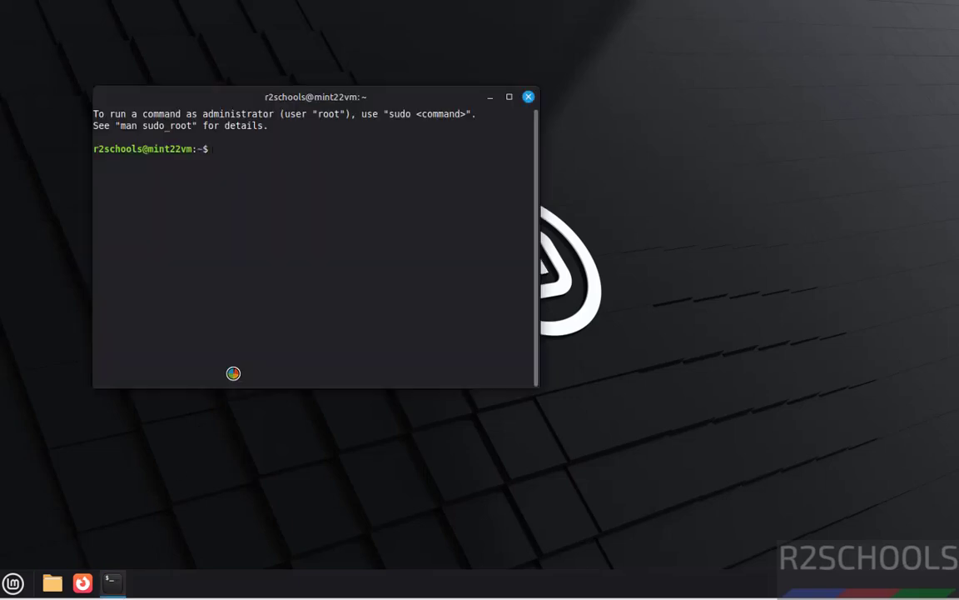
pyautogui.hotkey('ctrl', '+')
pyautogui.hotkey('ctrl', '+')
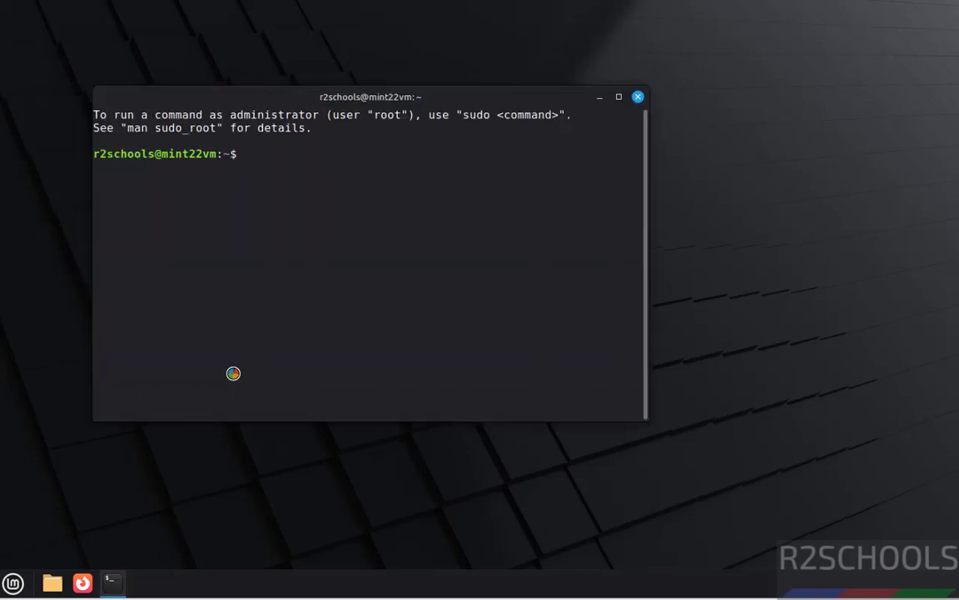
pyautogui.write('more /etc')
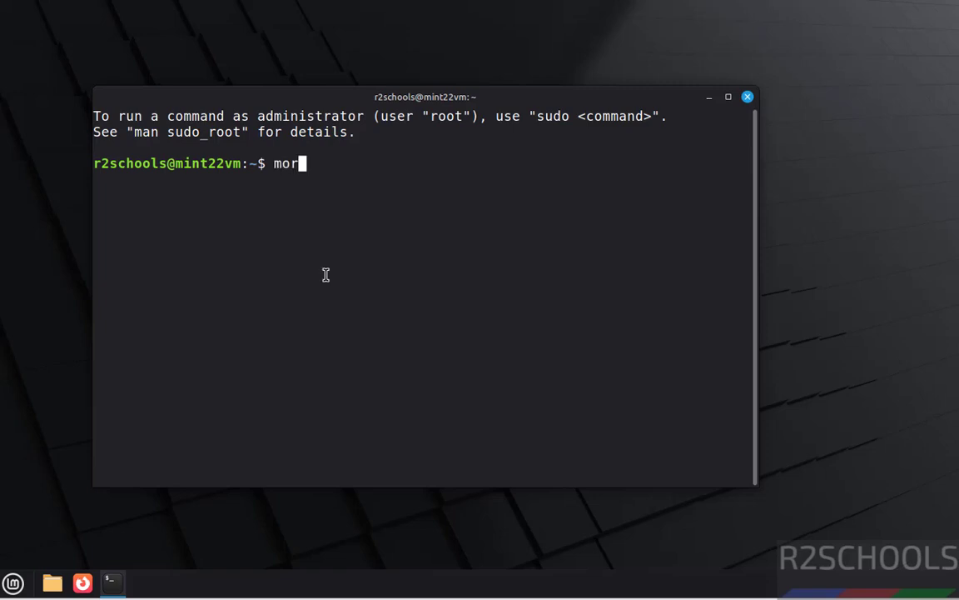
pyautogui.write('/os-release')
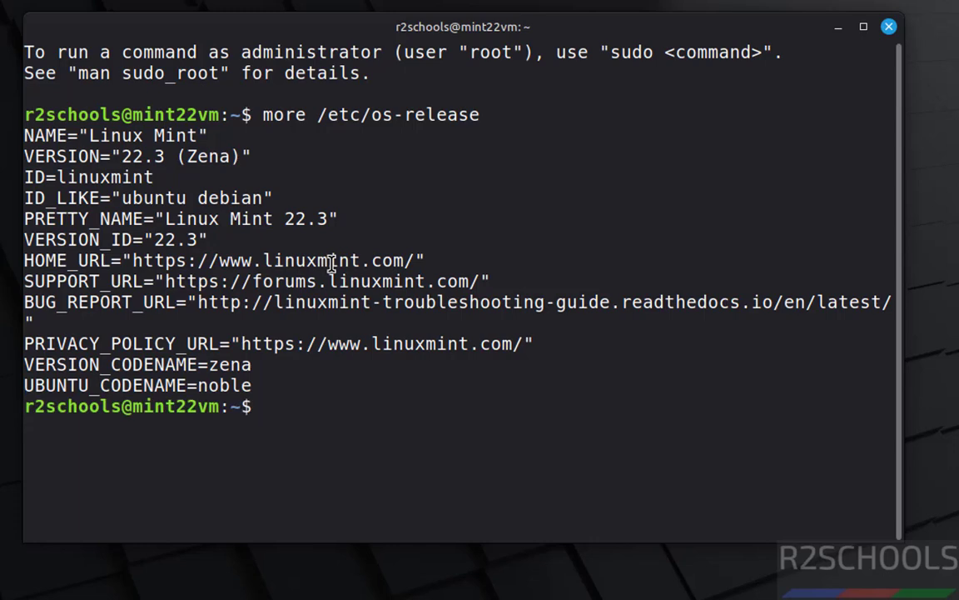
pyautogui.doubleClick(196, 149)
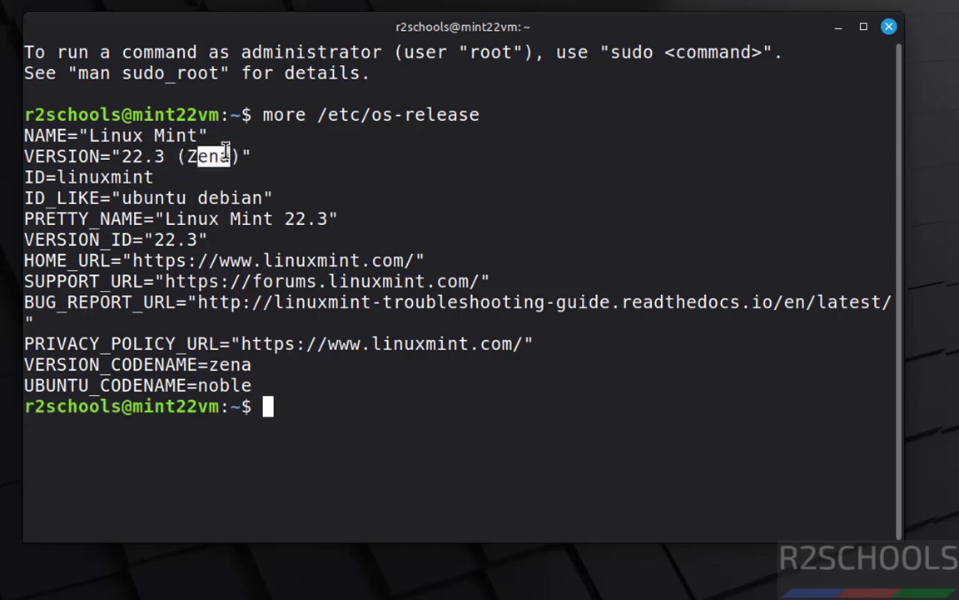
pyautogui.click(338, 178)
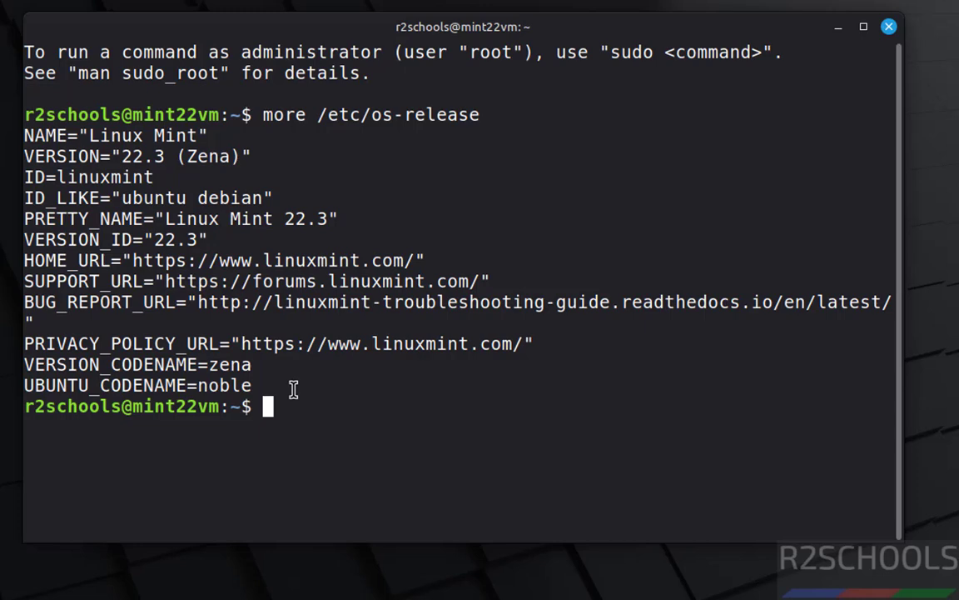
# Run ifconfig to see ens33 at 192.168.106.130, then clear the screen.
pyautogui.write('ifconfi')
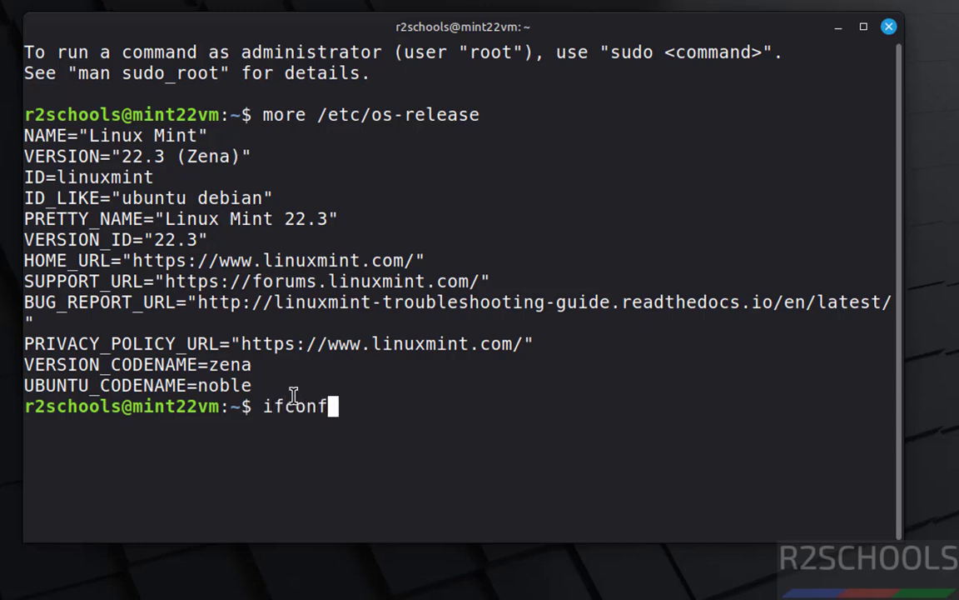
pyautogui.press('BackSpace')
pyautogui.write('ig')
pyautogui.press('Return')
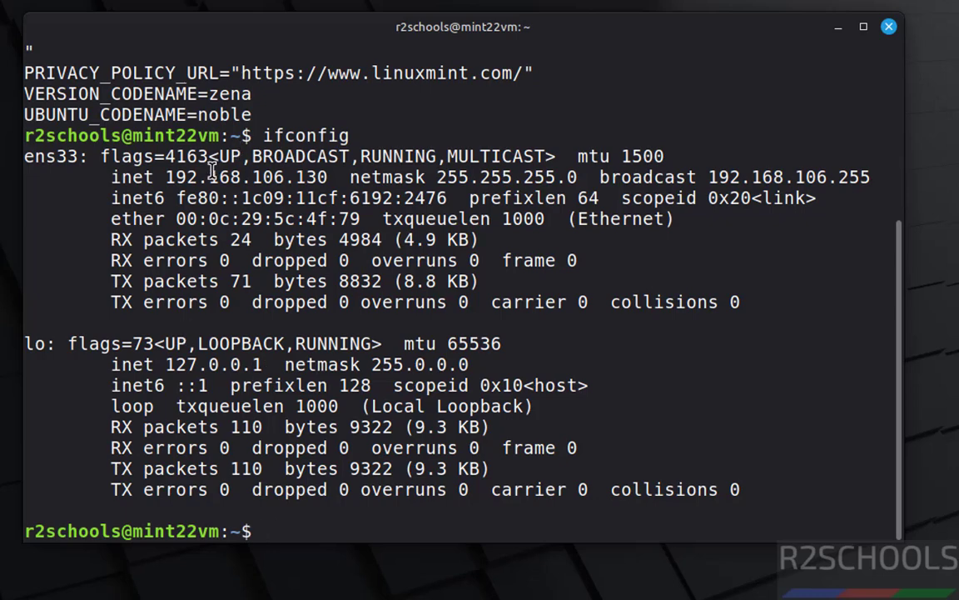
pyautogui.hotkey('ctrl', 'l')
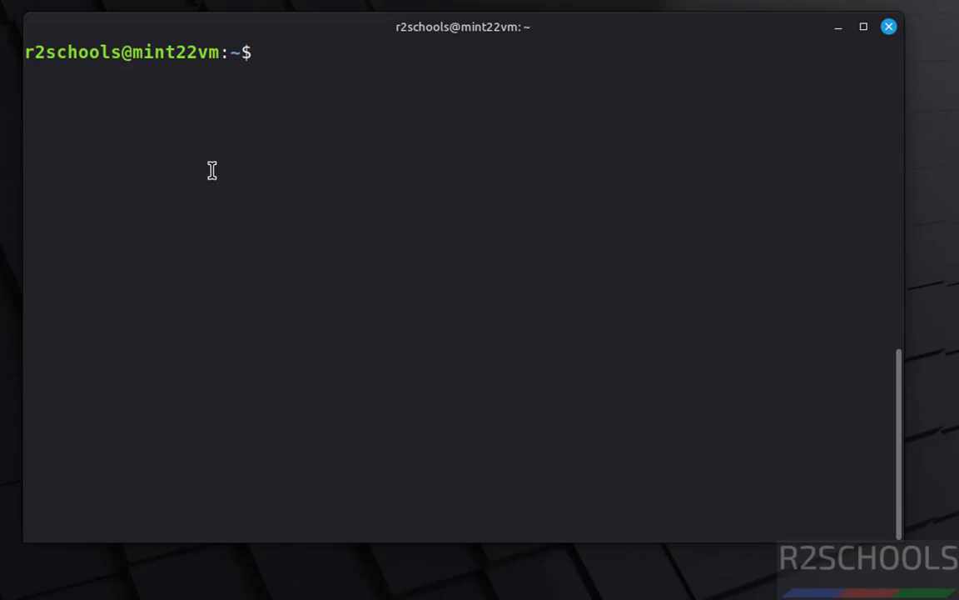
# Run 'sudo apt update && sudo apt upgrade', authenticate, and confirm upgrading the 53 packages.
pyautogui.write('sudo apt')
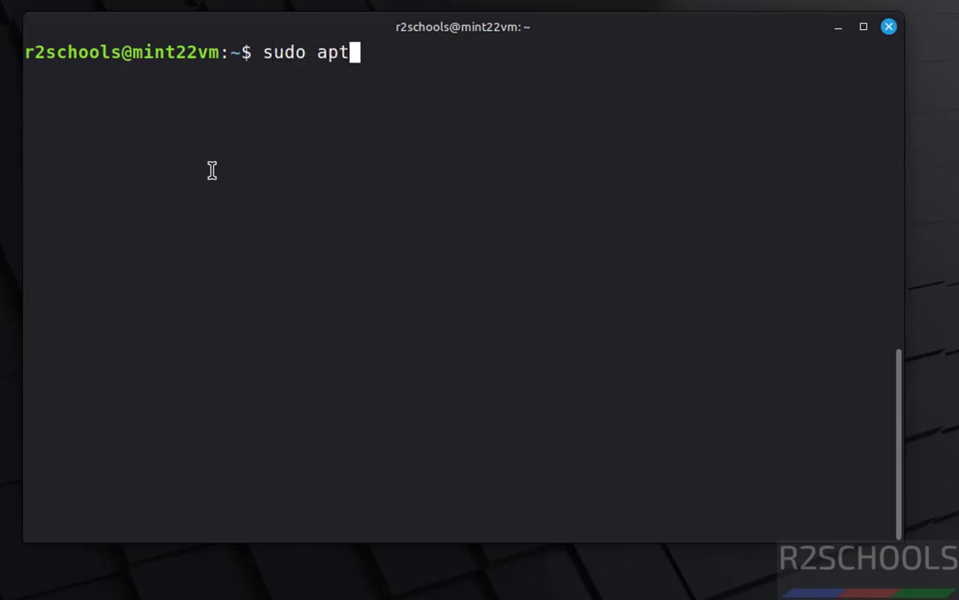
pyautogui.write(' update && ')
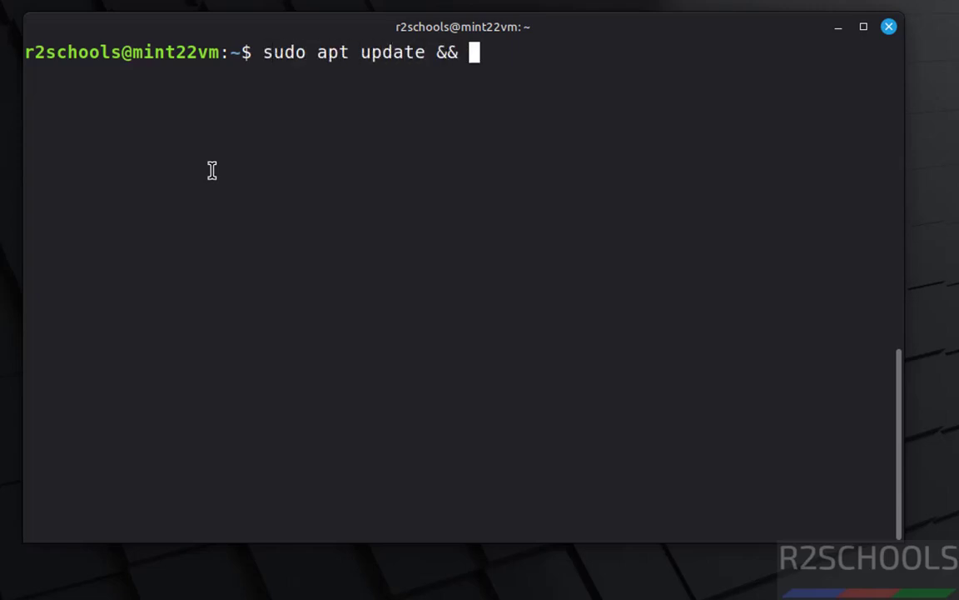
pyautogui.write('sudo apt up')
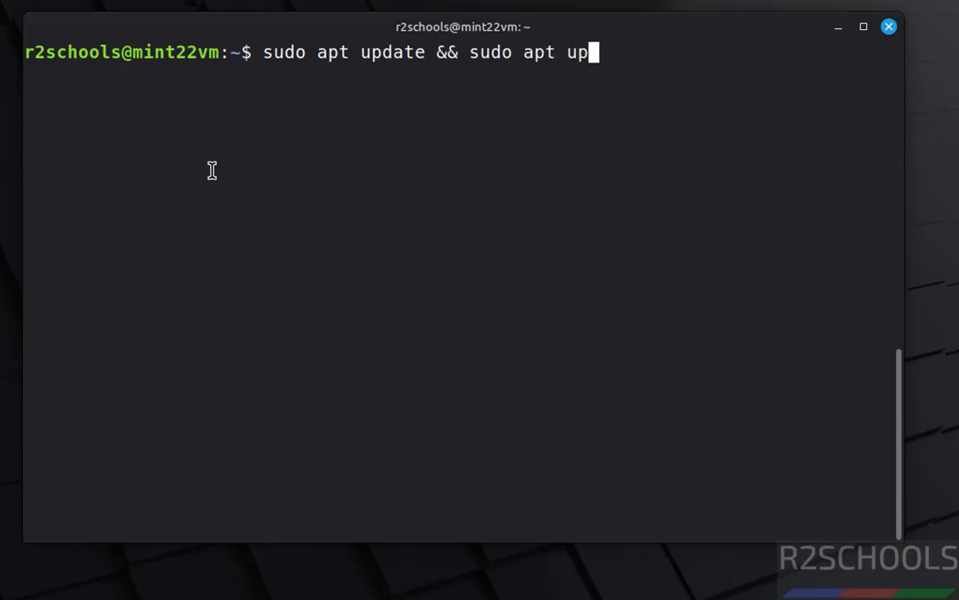
pyautogui.write('grade')
pyautogui.press('Return')
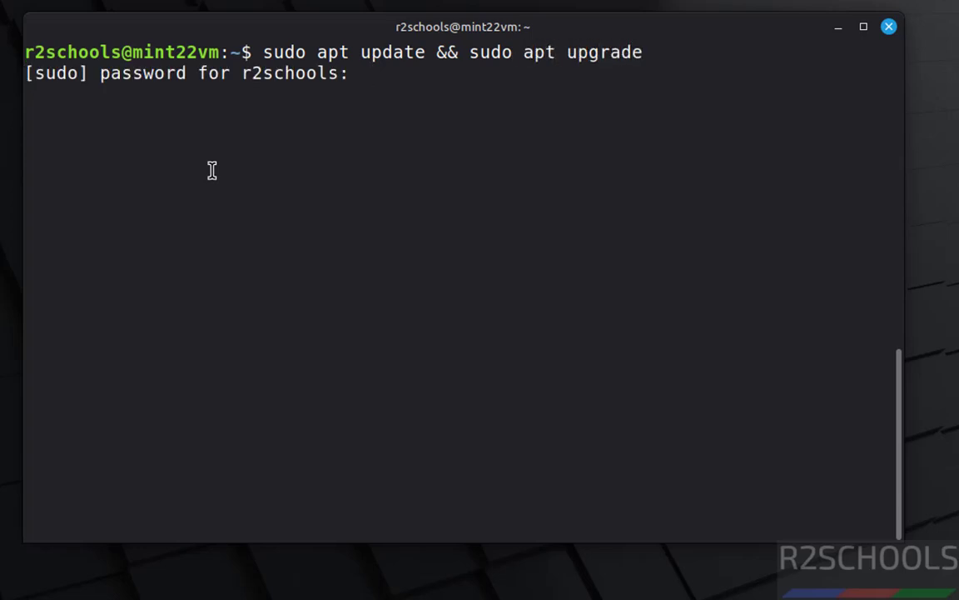
pyautogui.write('*********')
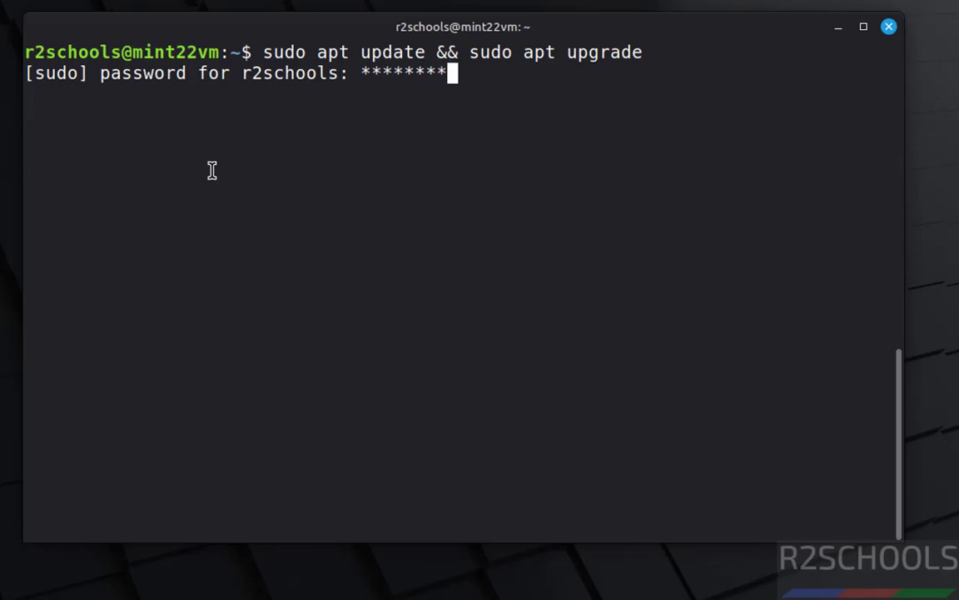
pyautogui.press('Return')
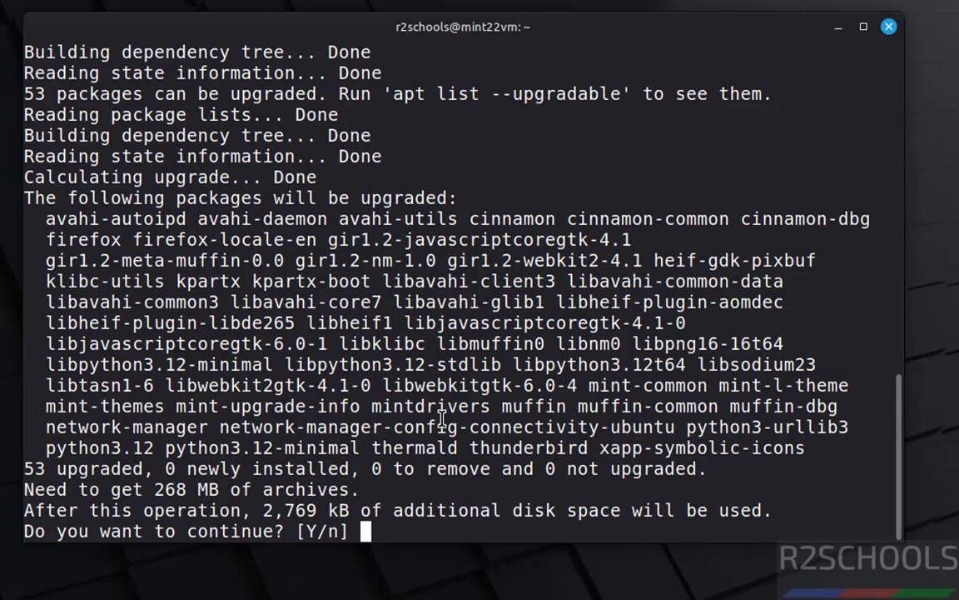
pyautogui.write('y')
pyautogui.press('Return')
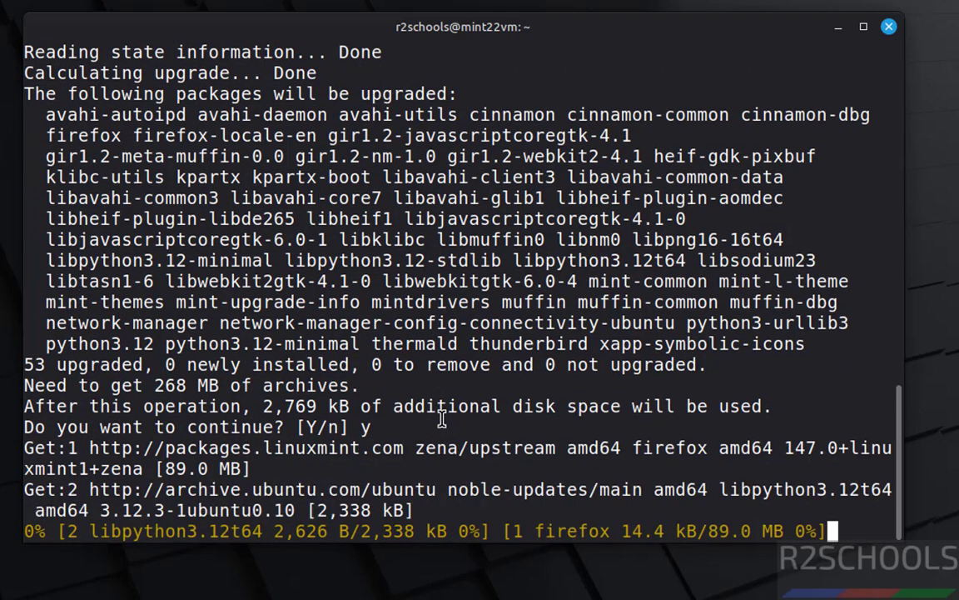